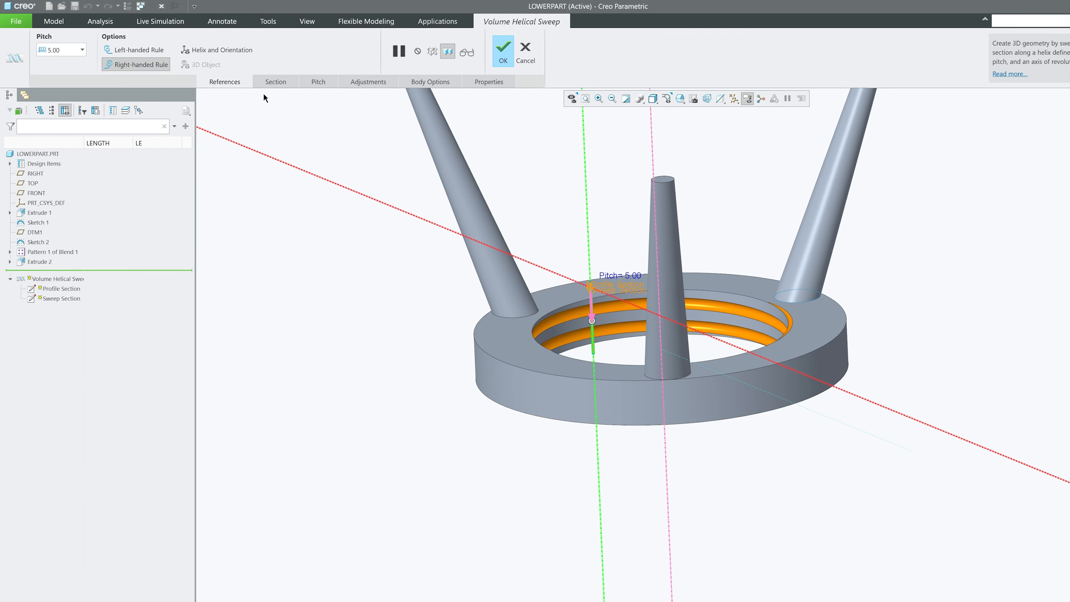
- Review the section options of the volume helical sweep thread in the lower part and accept the feature definition
click(275, 82)
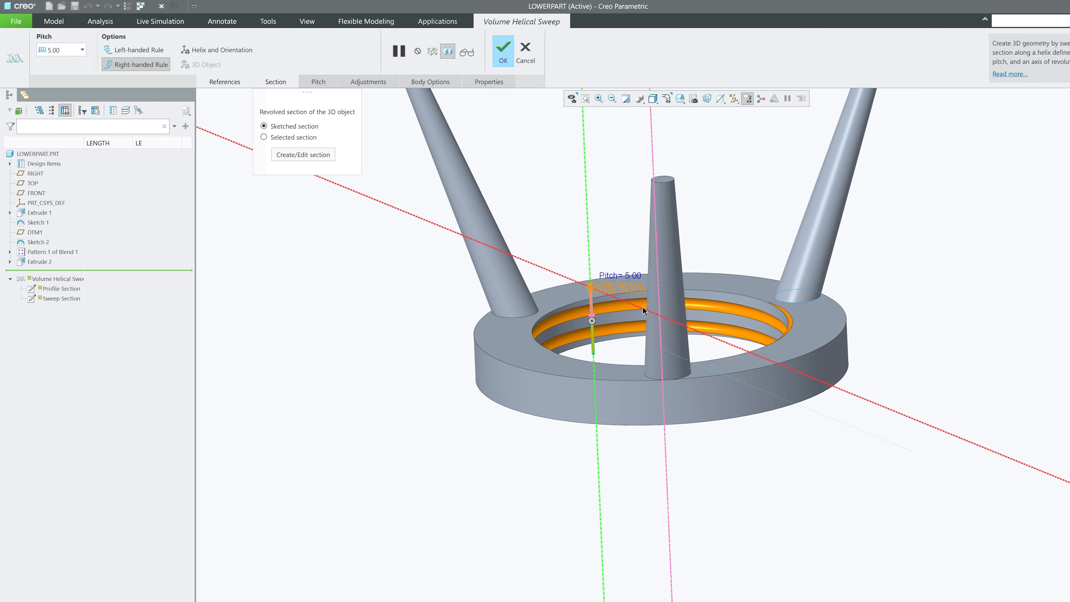
click(506, 61)
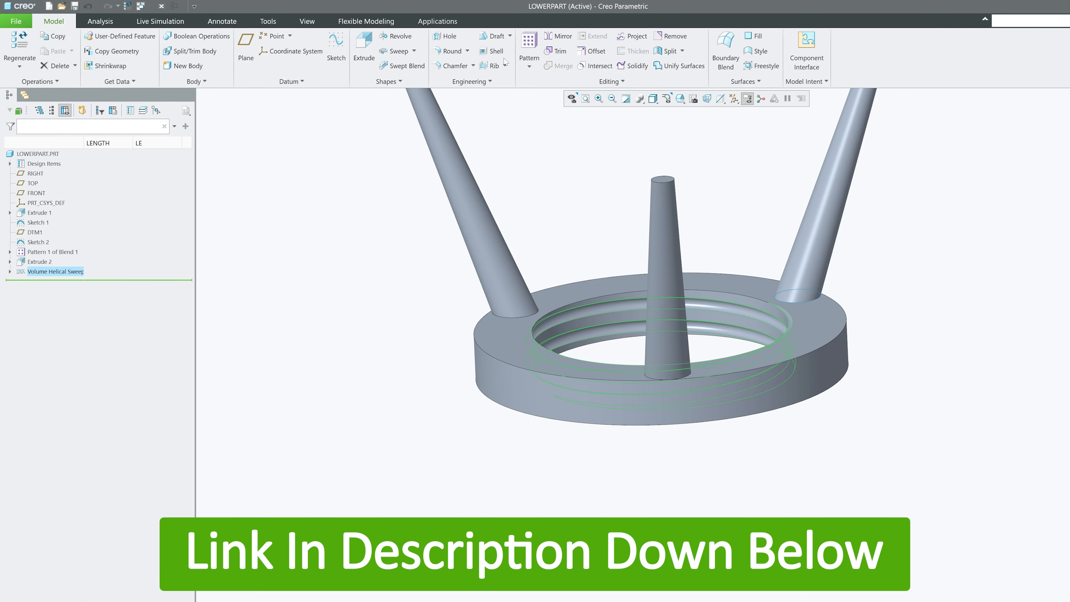
click(363, 236)
scroll(604, 316, down, 6)
scroll(565, 405, up, 7)
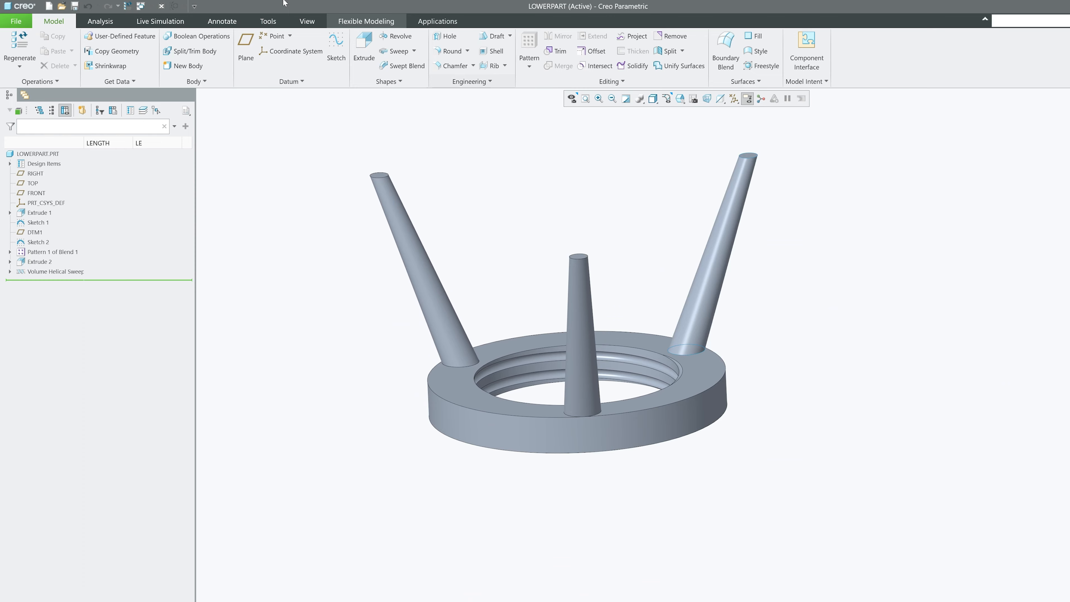
- Close the lower part's window and switch to the BASE_450 assembly
click(307, 21)
click(670, 52)
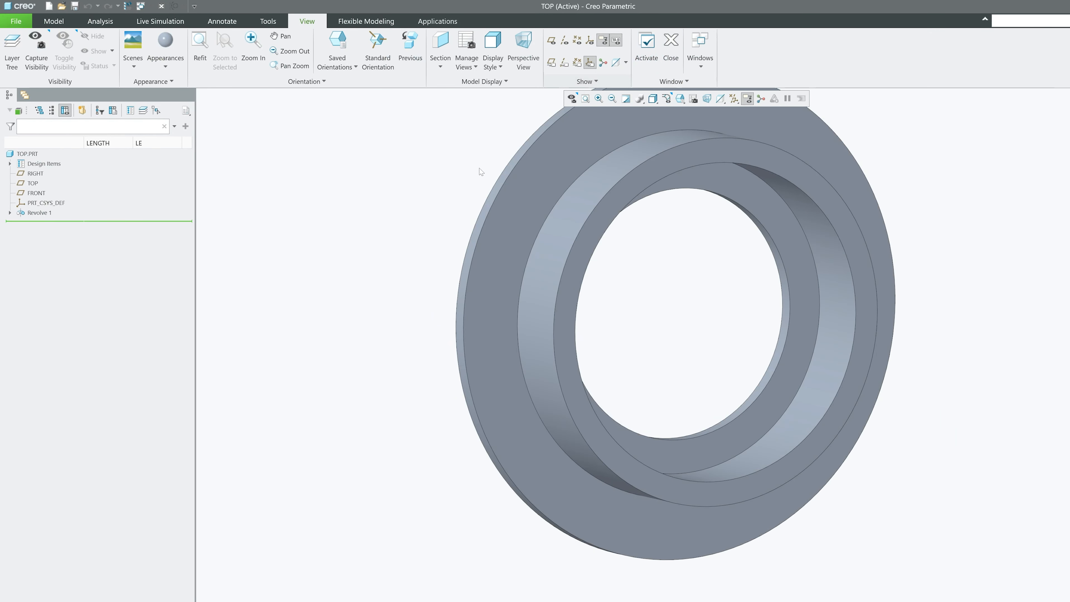
scroll(399, 396, up, 5)
scroll(394, 329, down, 5)
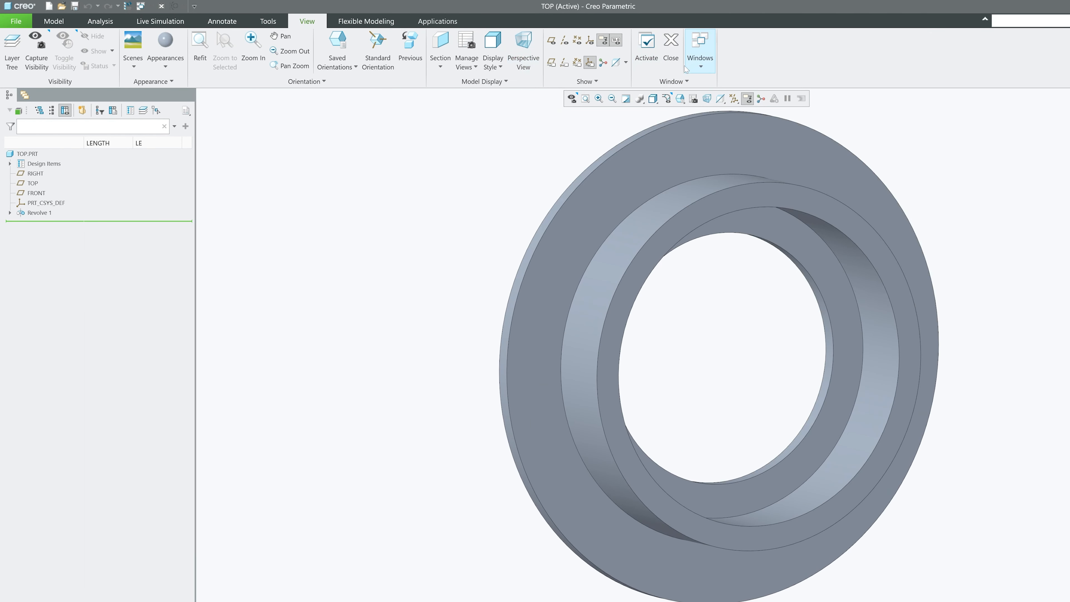
click(702, 61)
click(684, 90)
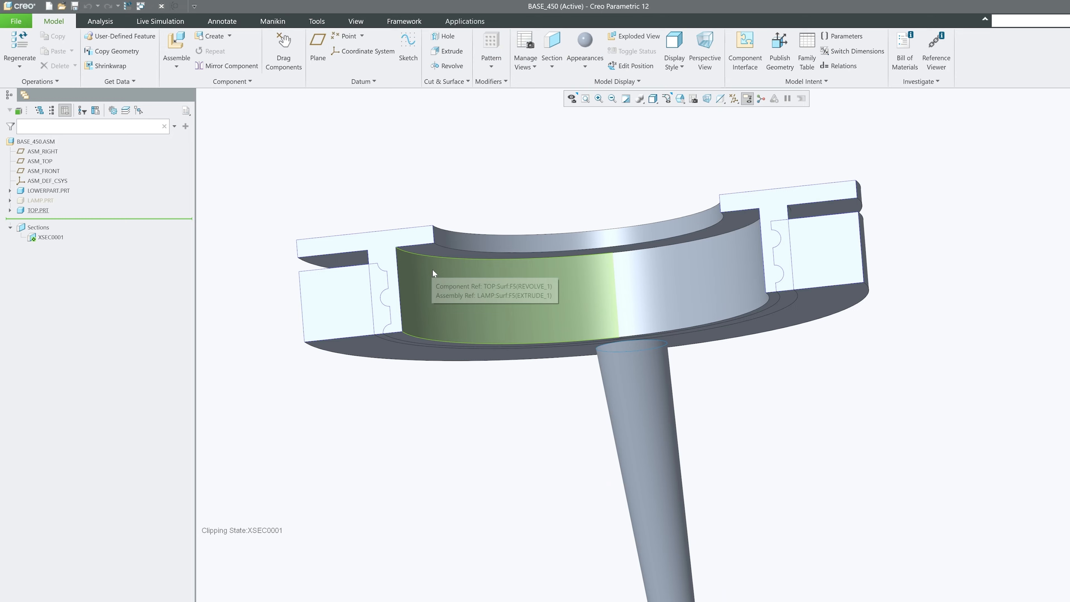
- Start a component Boolean operation in the assembly and set it to Cut
mouse_move(435, 277)
middle_down()
mouse_move(372, 349)
mouse_move(384, 337)
mouse_move(437, 422)
mouse_move(391, 279)
middle_up()
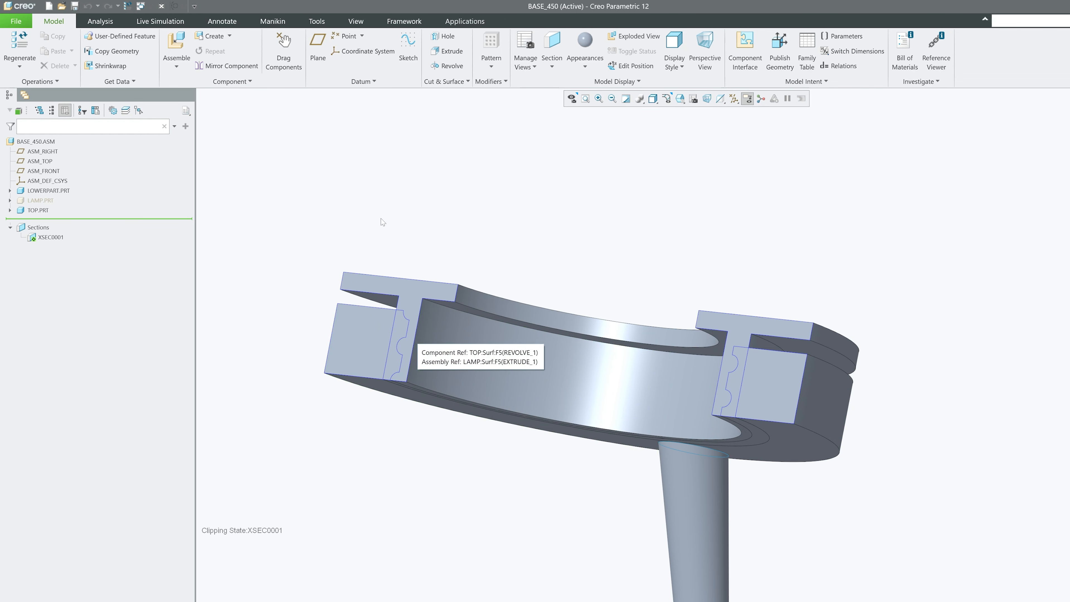
click(250, 81)
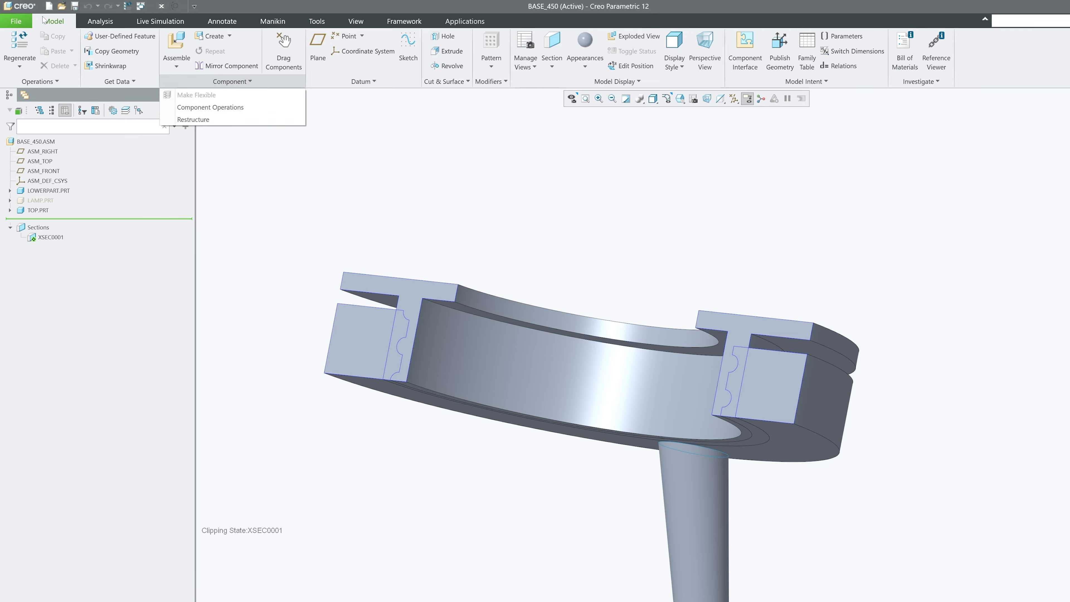
click(229, 110)
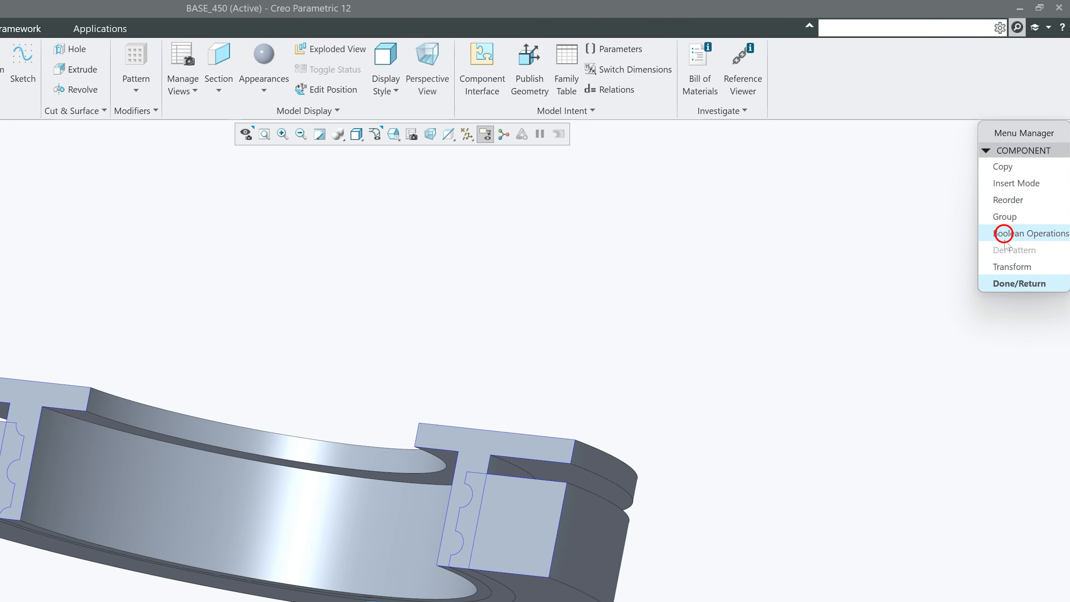
click(1003, 234)
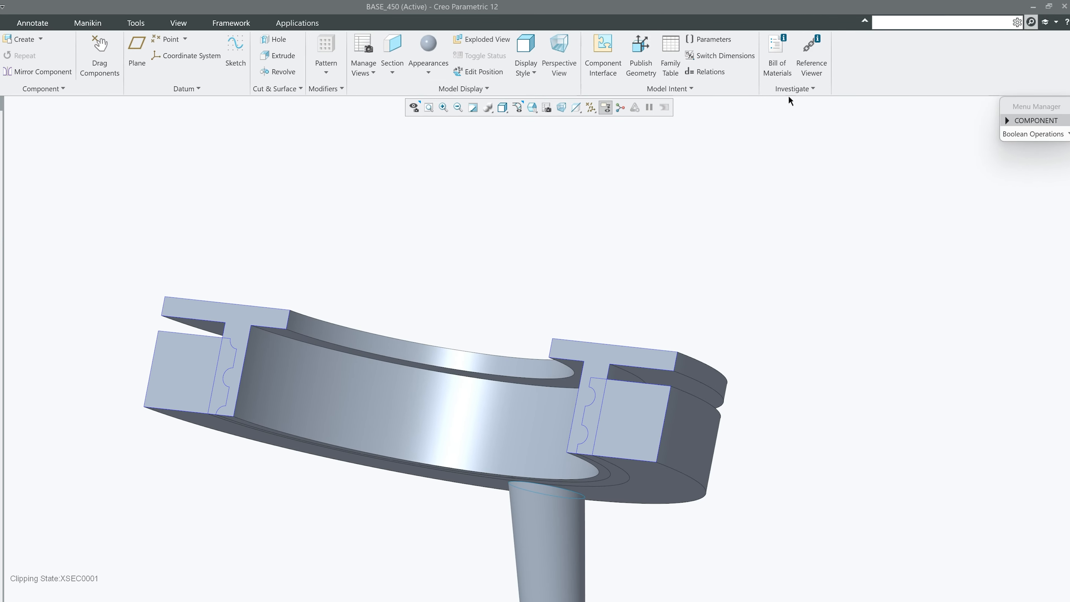
drag(301, 127, 804, 139)
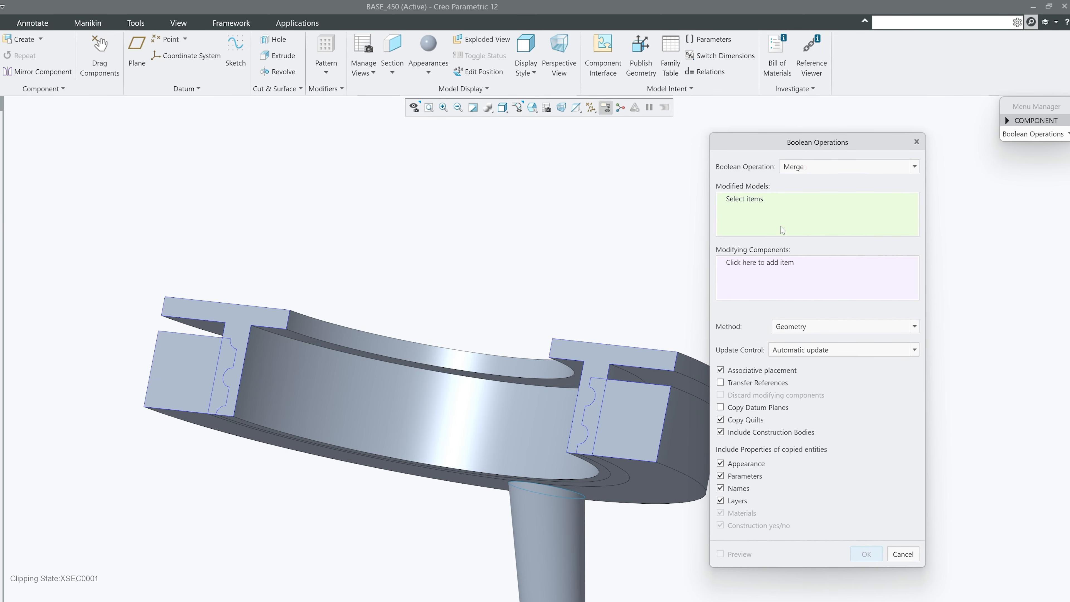
click(804, 167)
click(816, 200)
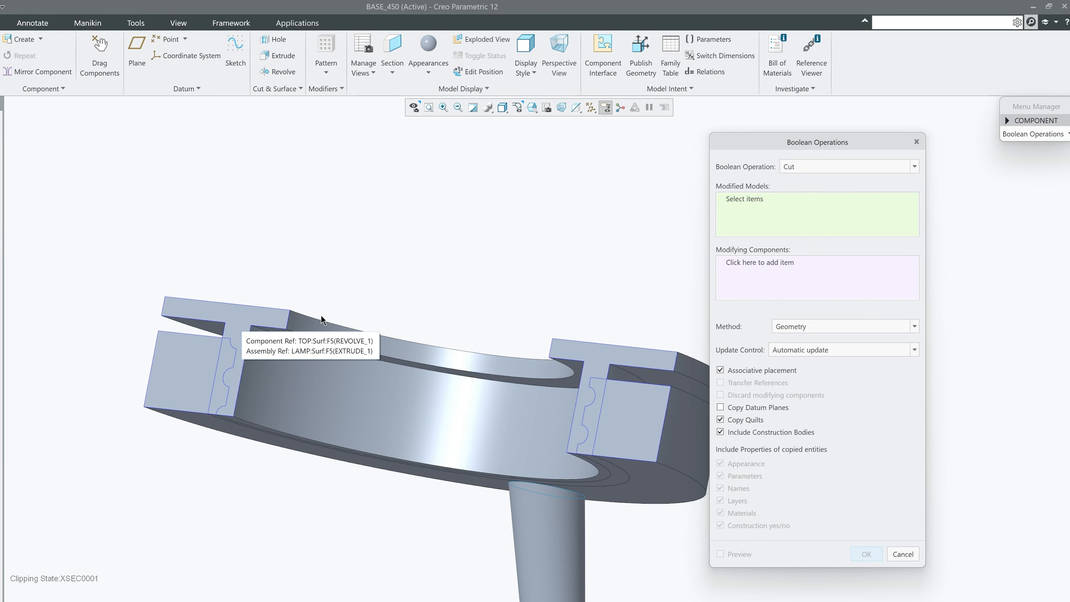
- Cut the LOWERPART geometry out of TOP.PRT, with TOP as the modified model and LOWERPART as the modifying component
click(288, 323)
click(780, 276)
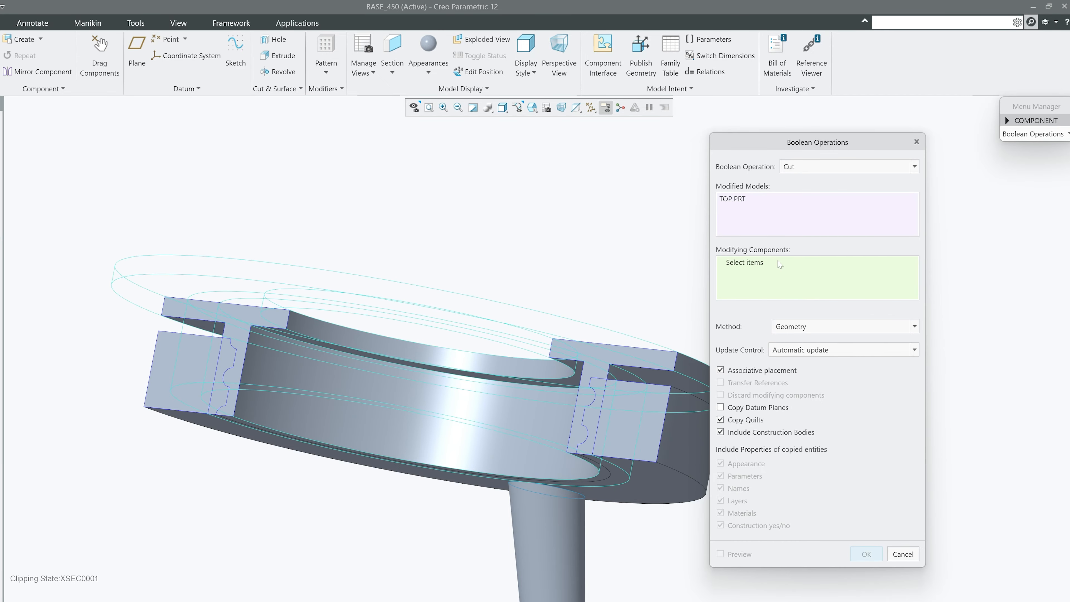
click(173, 376)
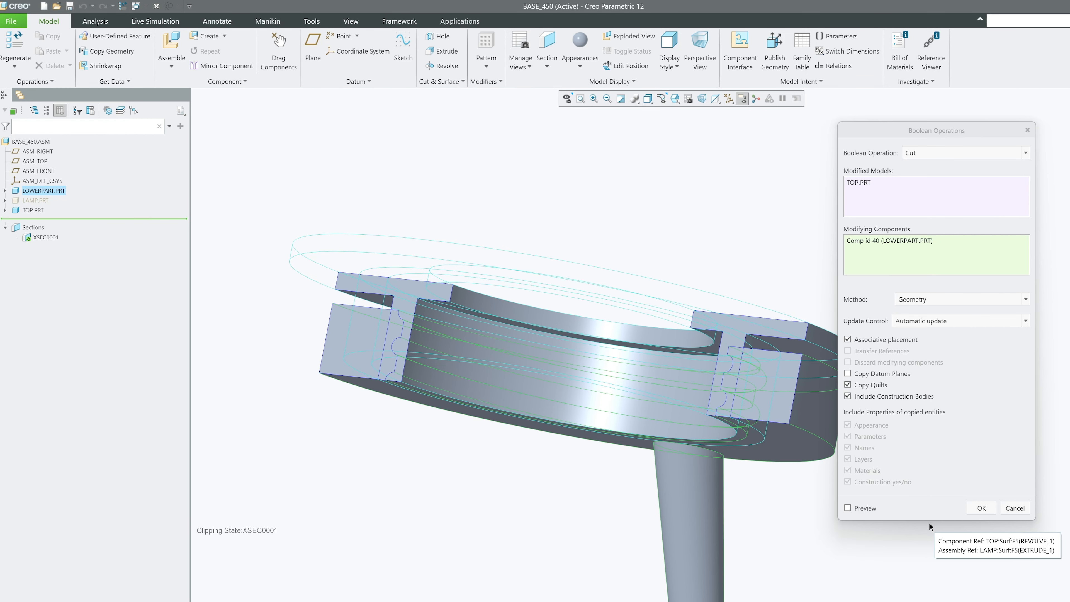
click(975, 507)
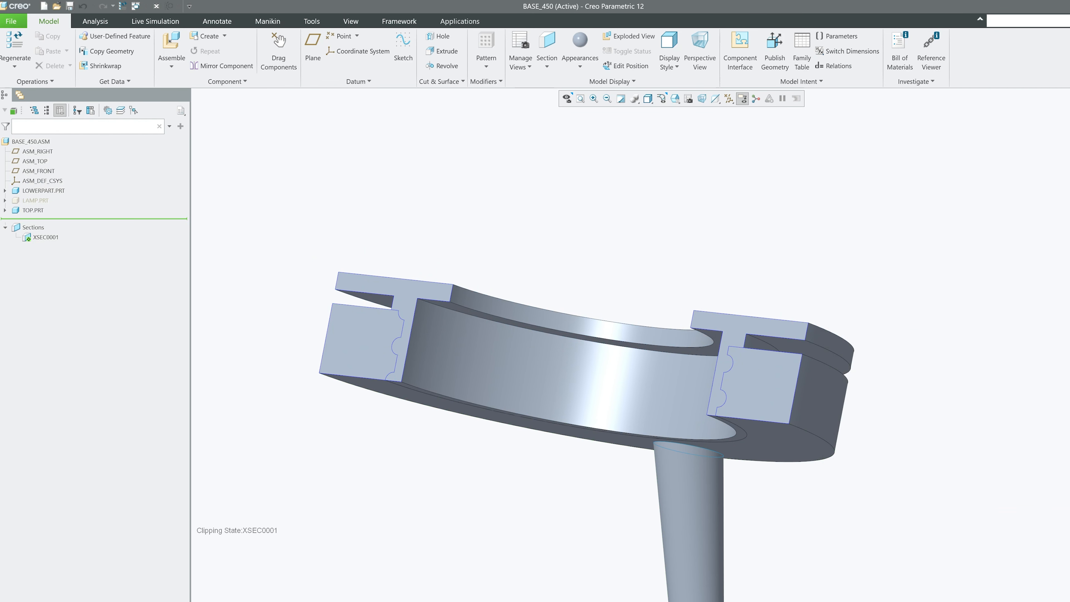
- Open TOP.PRT from the assembly and inspect the external thread produced by the cut-out feature
click(464, 297)
click(416, 270)
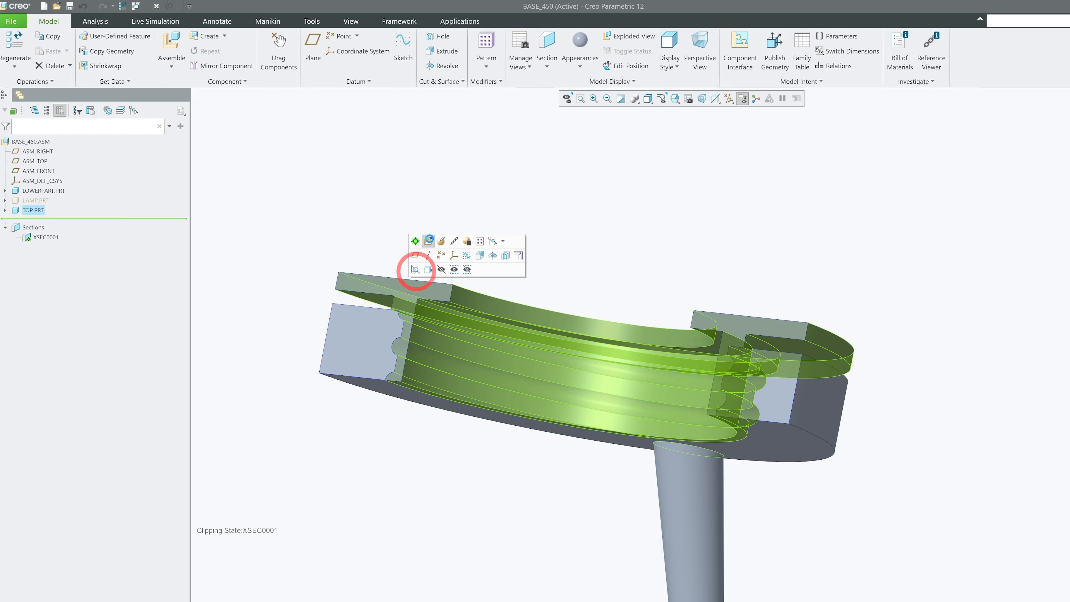
middle_drag(534, 315, 440, 256)
click(42, 222)
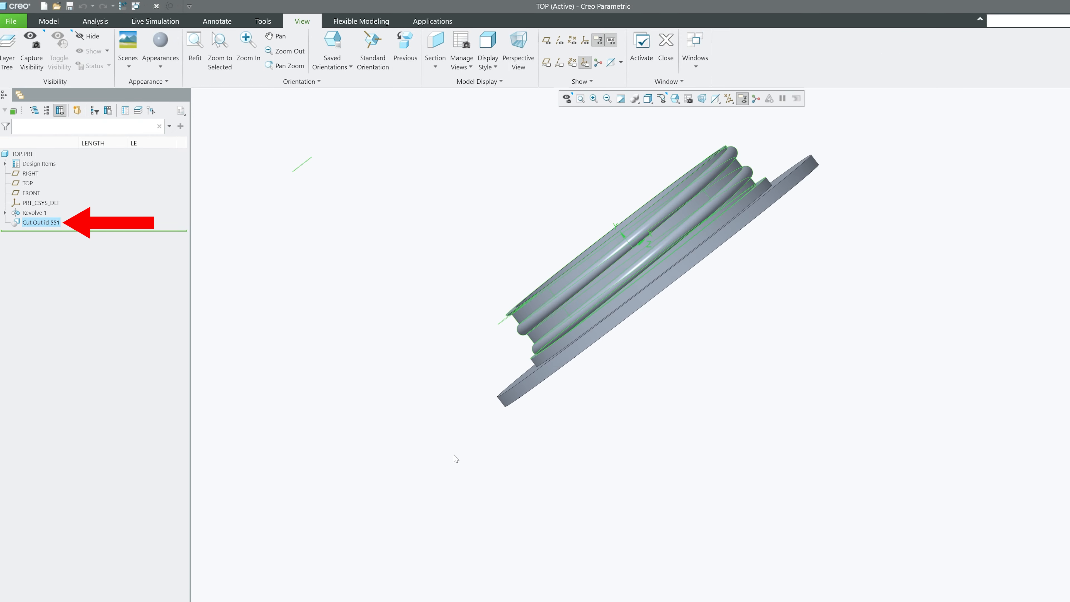
middle_drag(453, 459, 493, 393)
scroll(530, 388, down, 3)
scroll(530, 388, up, 5)
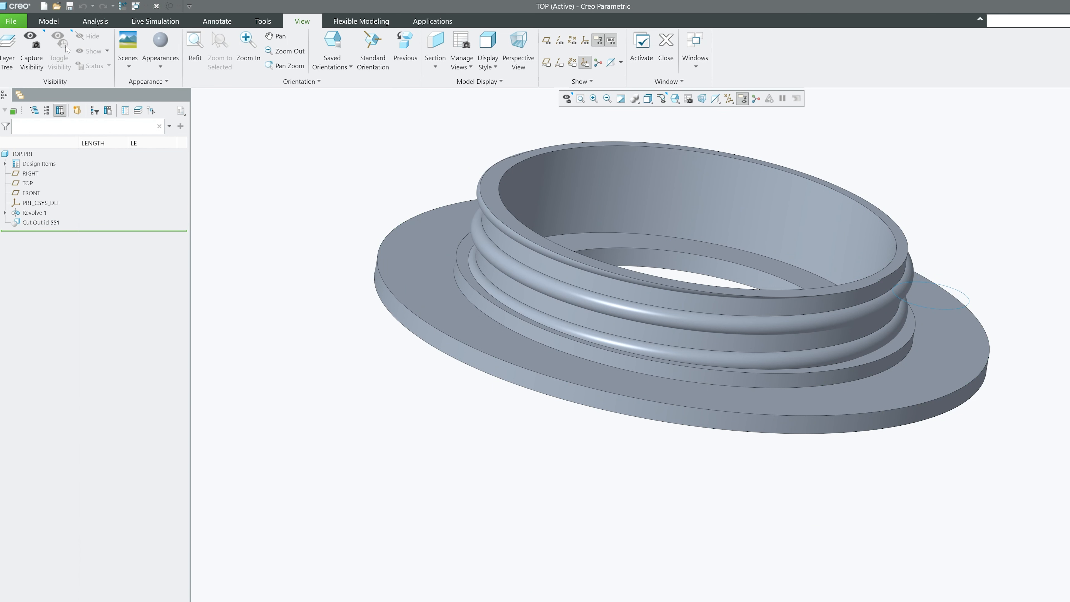
- Chamfer the outer rim edge at the open end of TOP's threaded neck with a value of 0.5
click(49, 22)
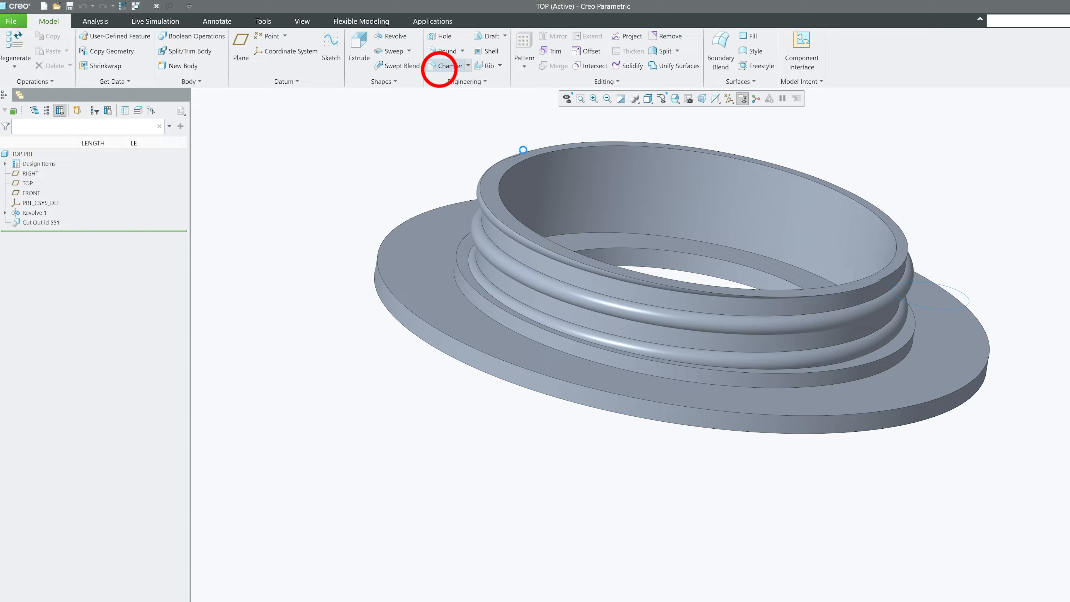
click(439, 66)
scroll(528, 239, up, 5)
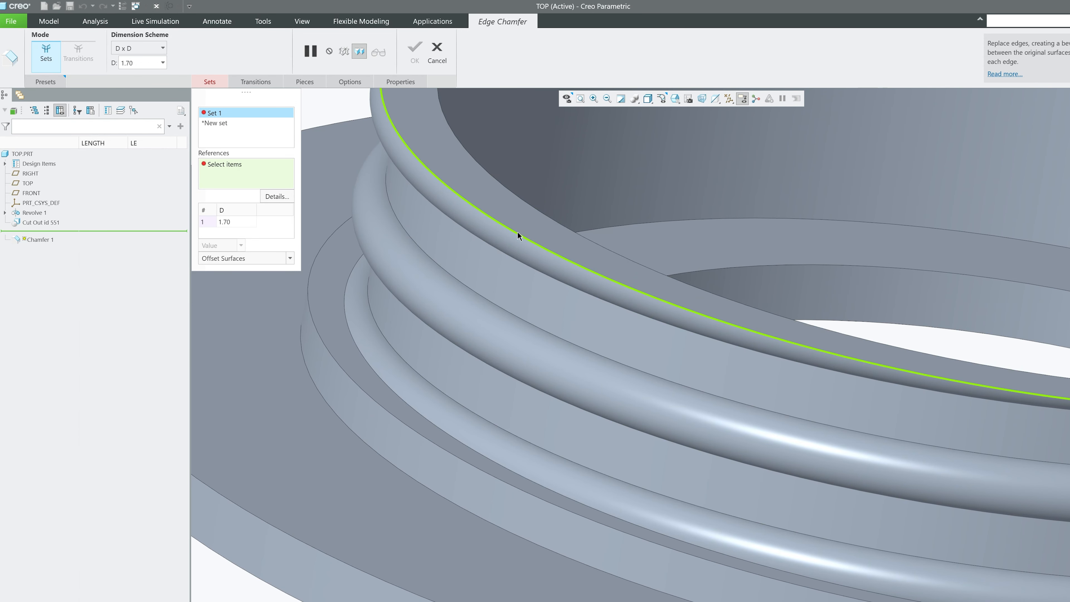
click(520, 234)
scroll(522, 245, down, 1)
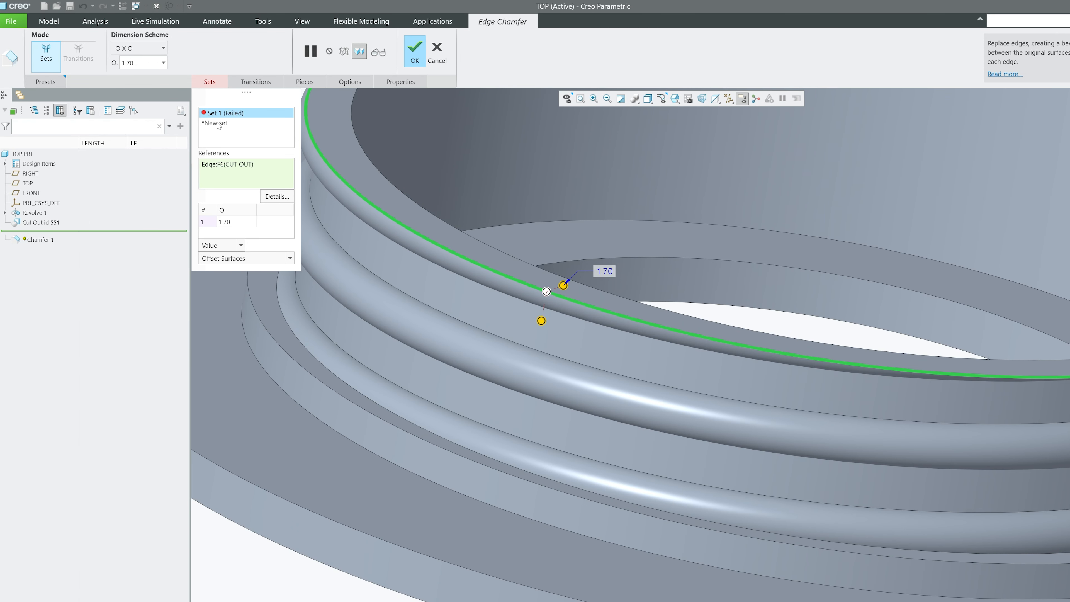
click(234, 225)
text(0.5)
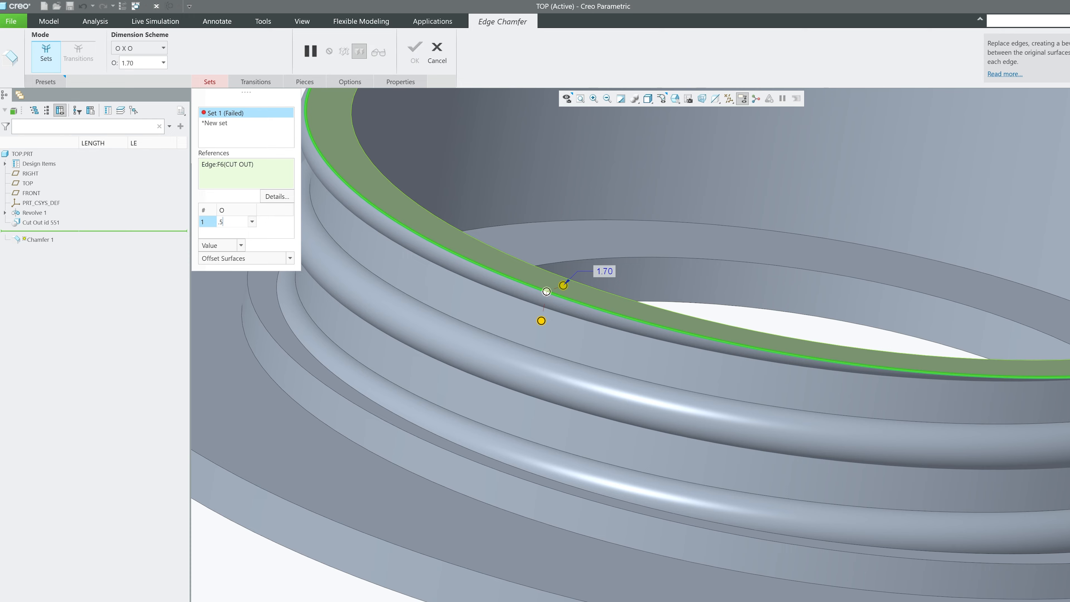
key(Return)
scroll(366, 171, down, 3)
click(420, 60)
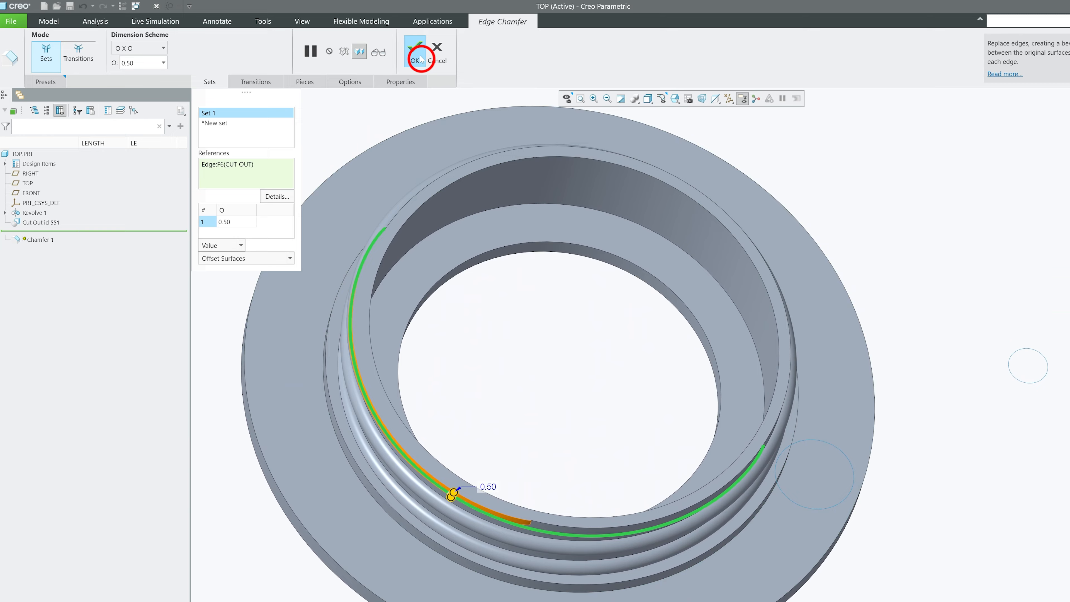
- Redefine TOP's cut-out feature so its copied geometry has no dependency on the lower part
middle_drag(518, 421, 505, 262)
scroll(505, 261, up, 1)
scroll(613, 344, down, 3)
scroll(614, 344, up, 1)
middle_drag(614, 344, 537, 319)
scroll(537, 318, down, 4)
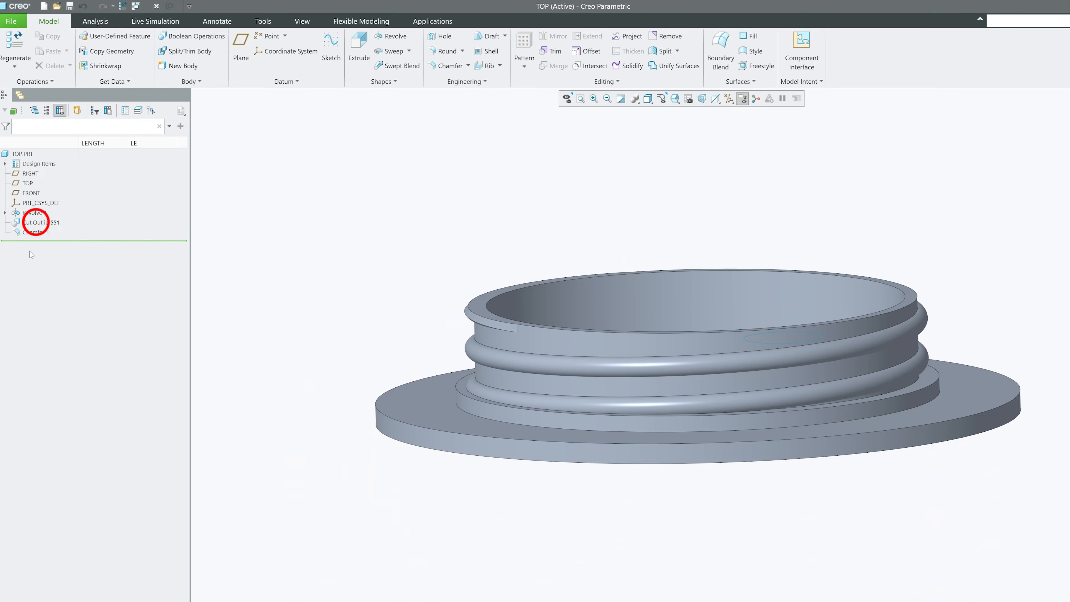
click(35, 222)
click(74, 172)
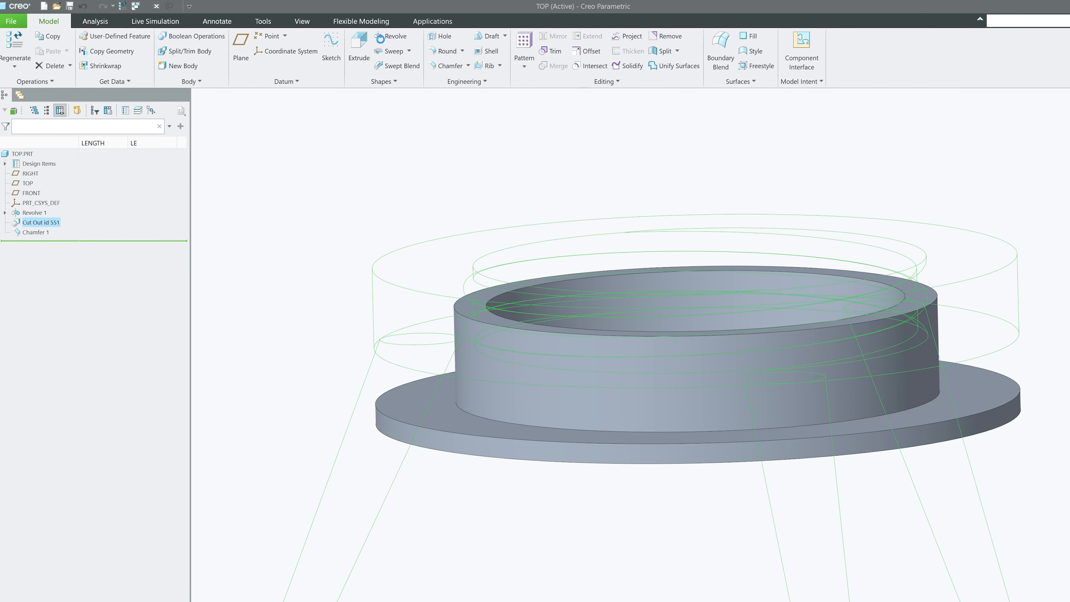
click(272, 82)
click(260, 154)
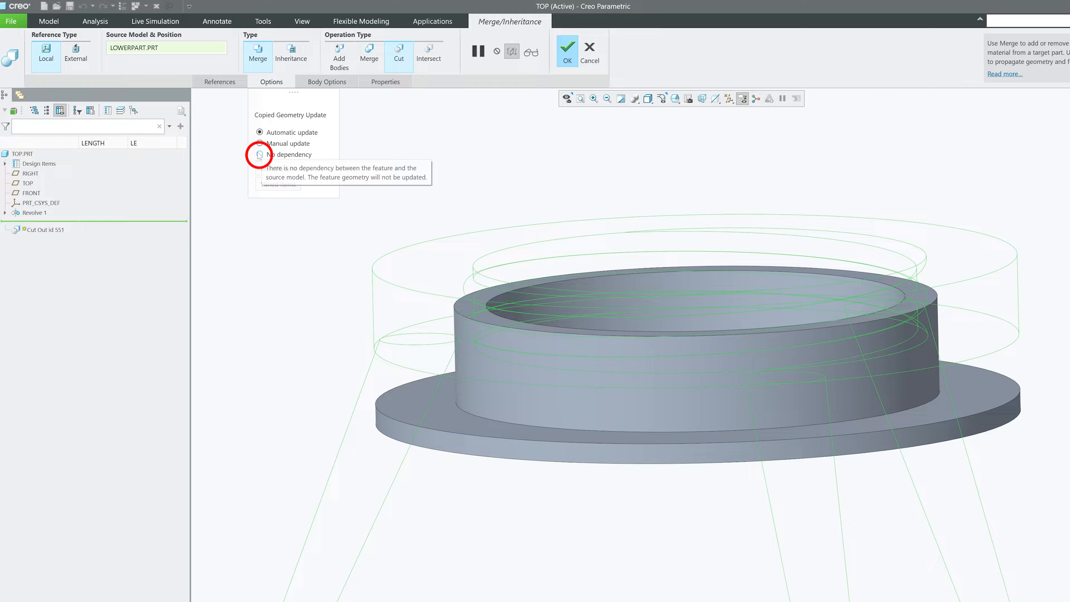
click(710, 343)
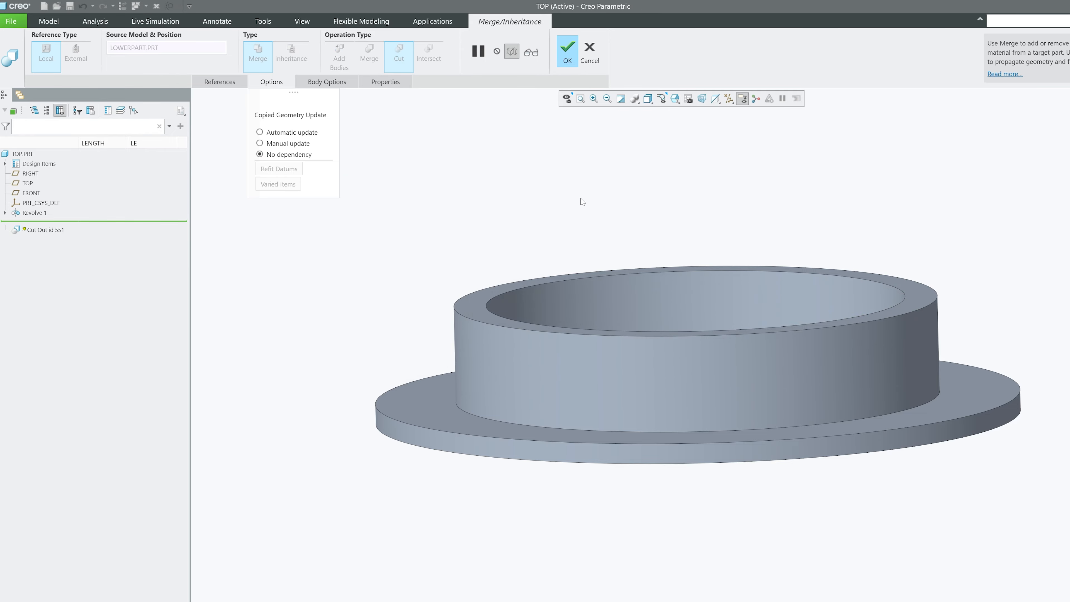
click(565, 57)
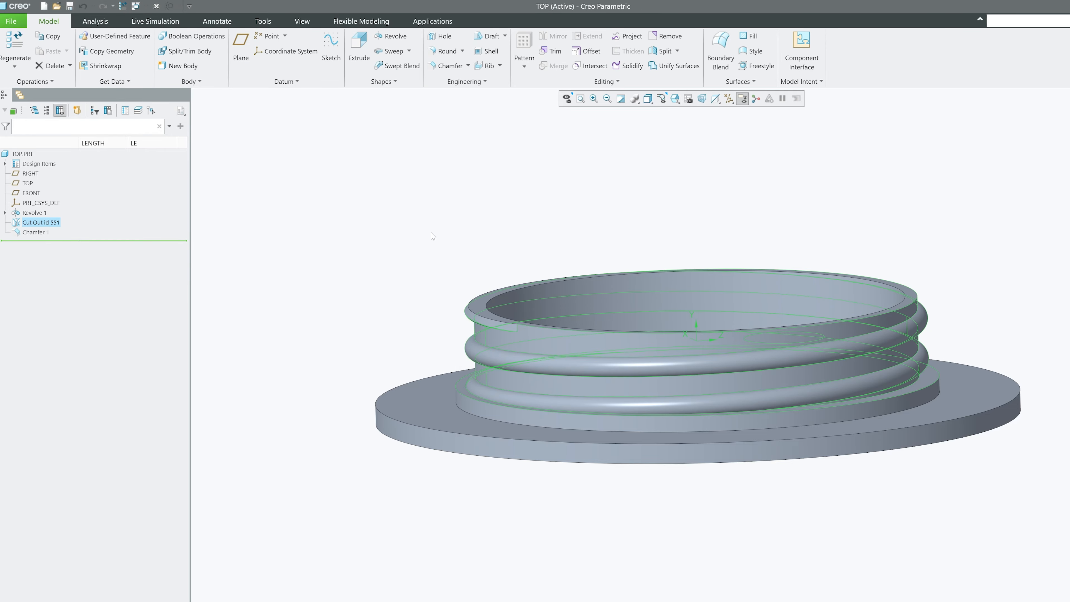
- Close the TOP part's window and open LOWERPART.PRT from the BASE_450 assembly
click(302, 21)
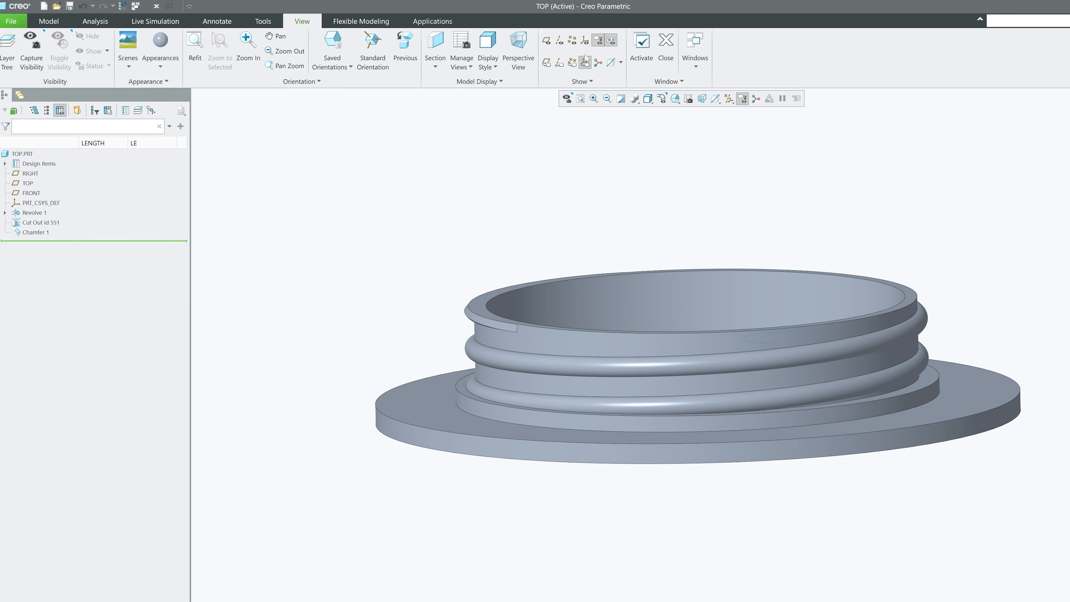
click(671, 61)
click(41, 190)
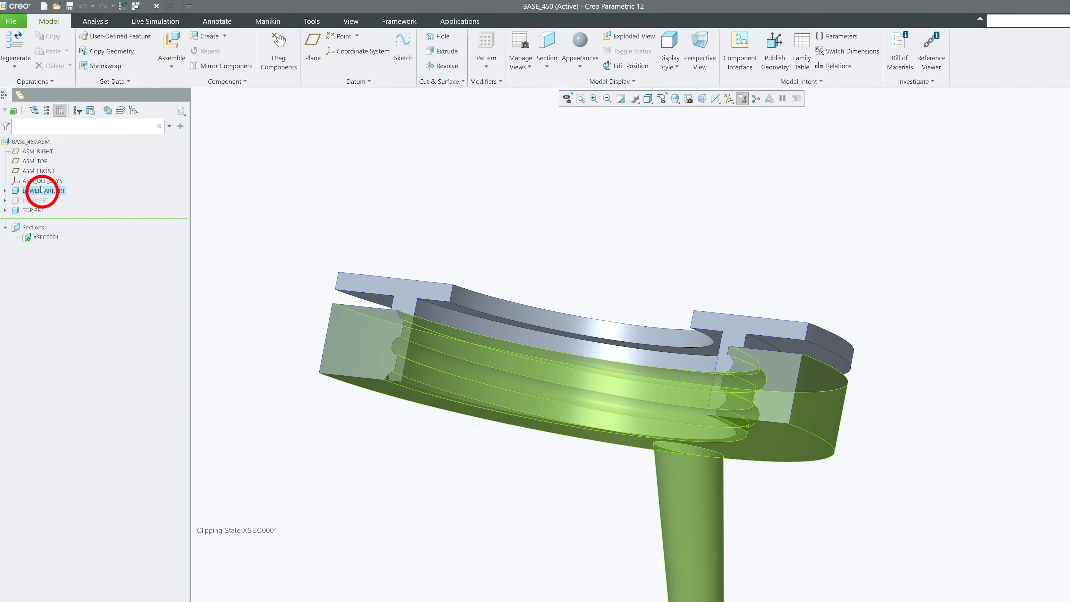
click(57, 148)
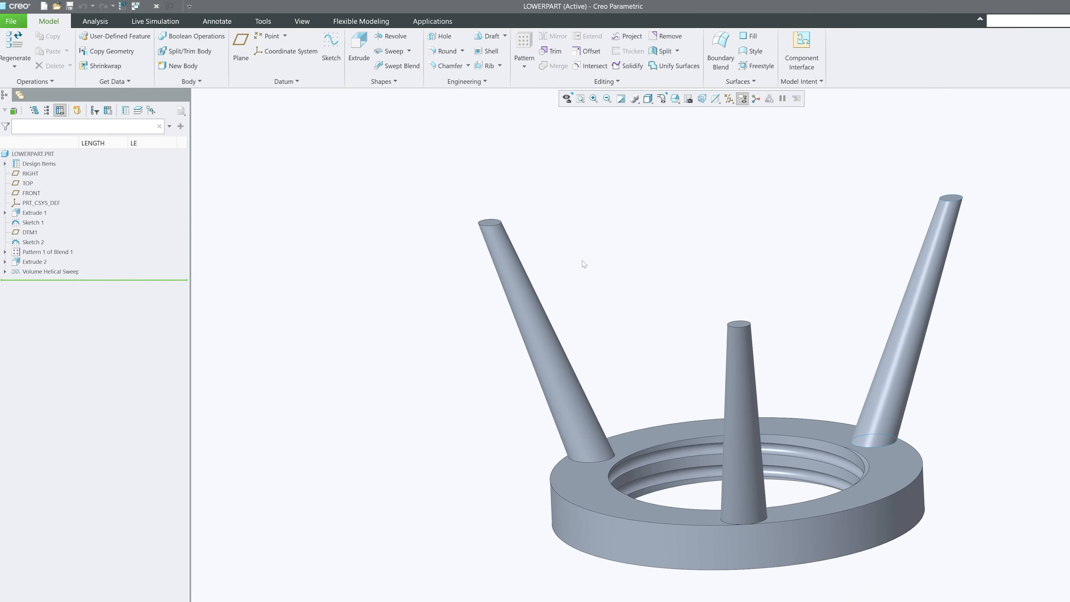
- Redefine the Volume Helical Sweep that forms the ring's internal thread and open its sketched section for editing
middle_drag(583, 264, 638, 324)
scroll(638, 324, down, 4)
click(46, 272)
click(5, 272)
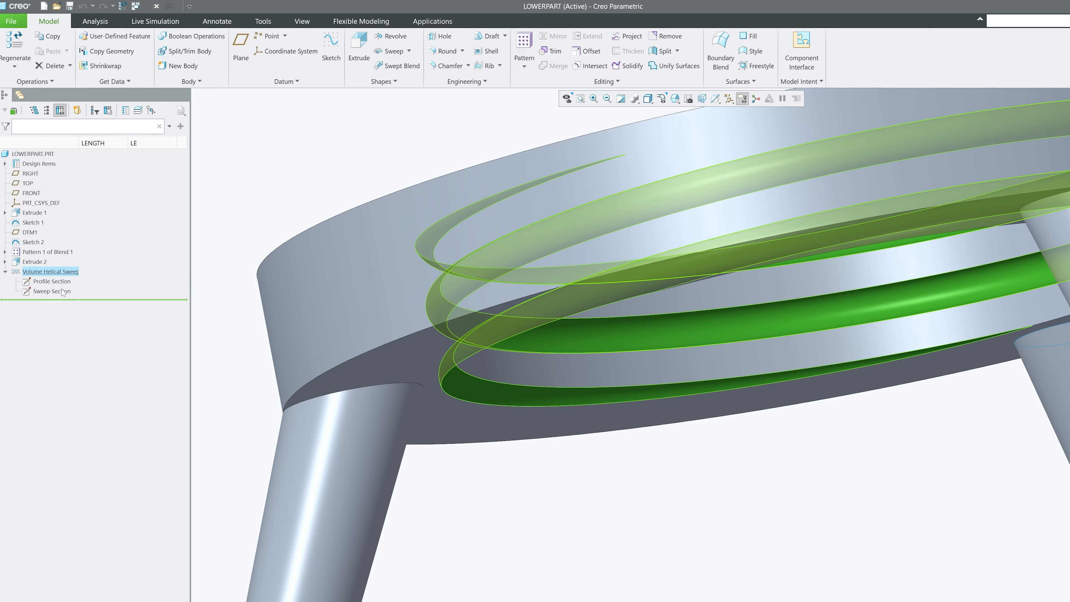
click(59, 272)
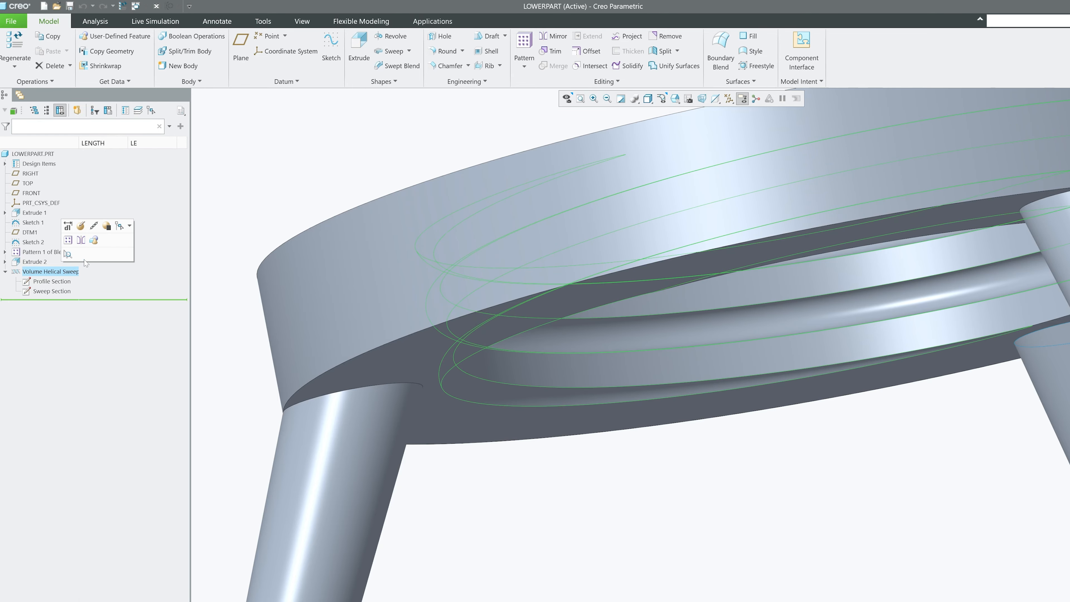
click(81, 228)
scroll(277, 252, up, 5)
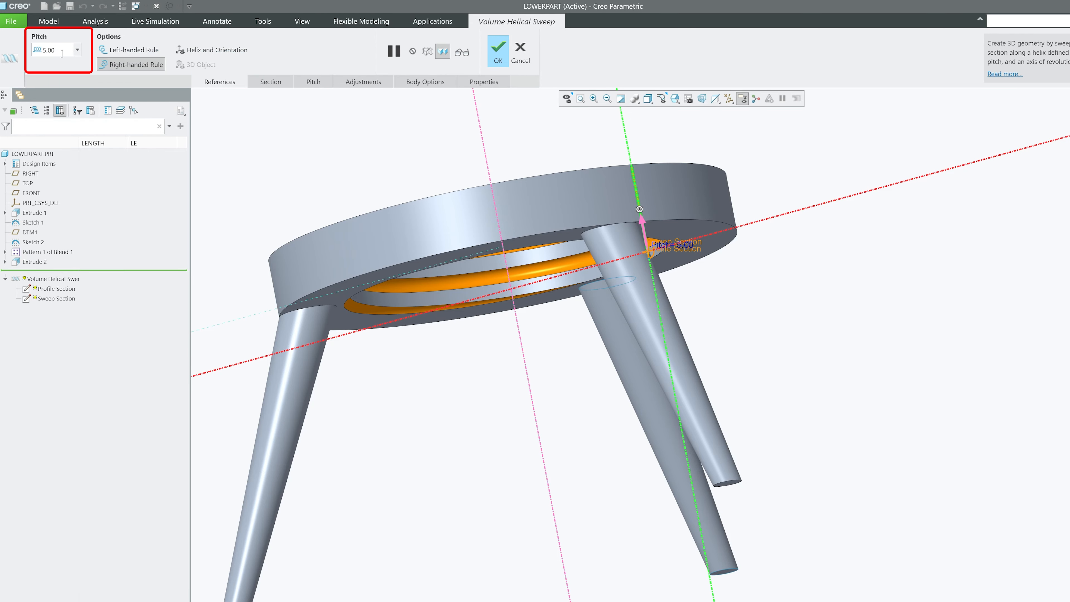
click(276, 82)
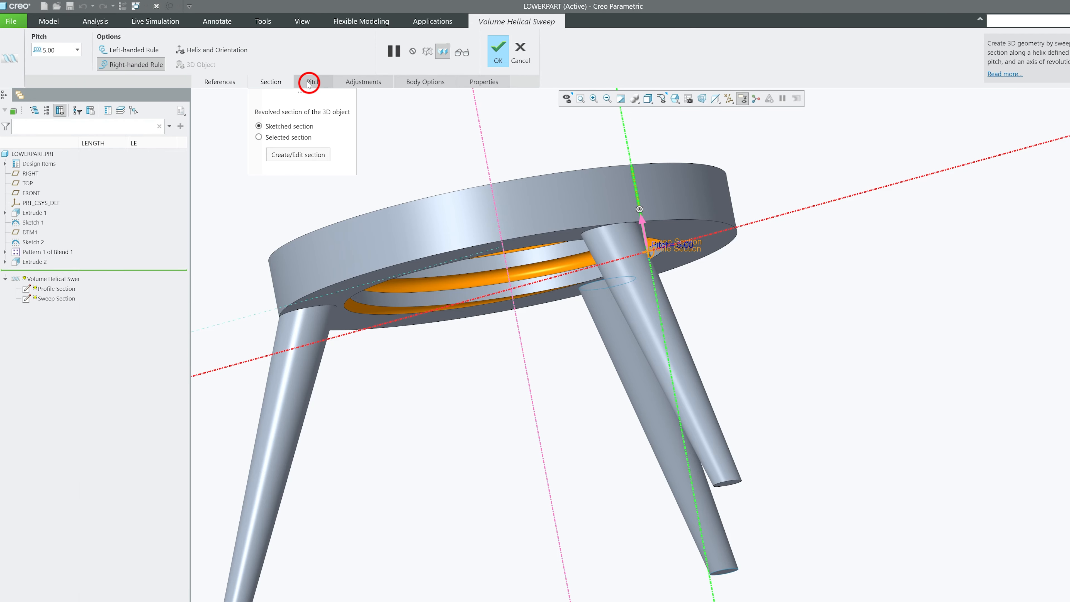
click(309, 83)
click(269, 82)
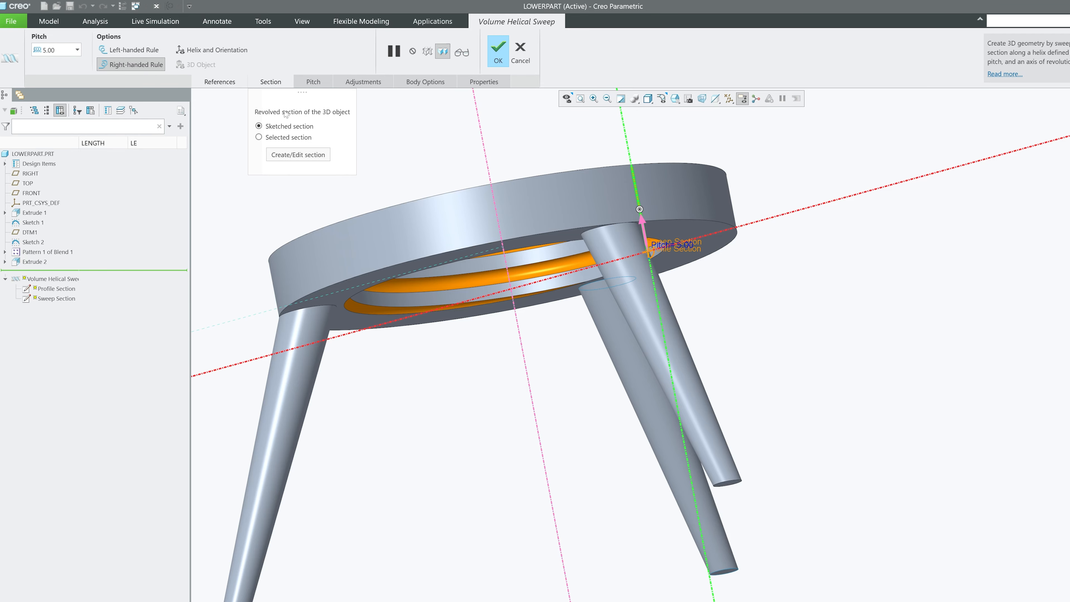
click(297, 155)
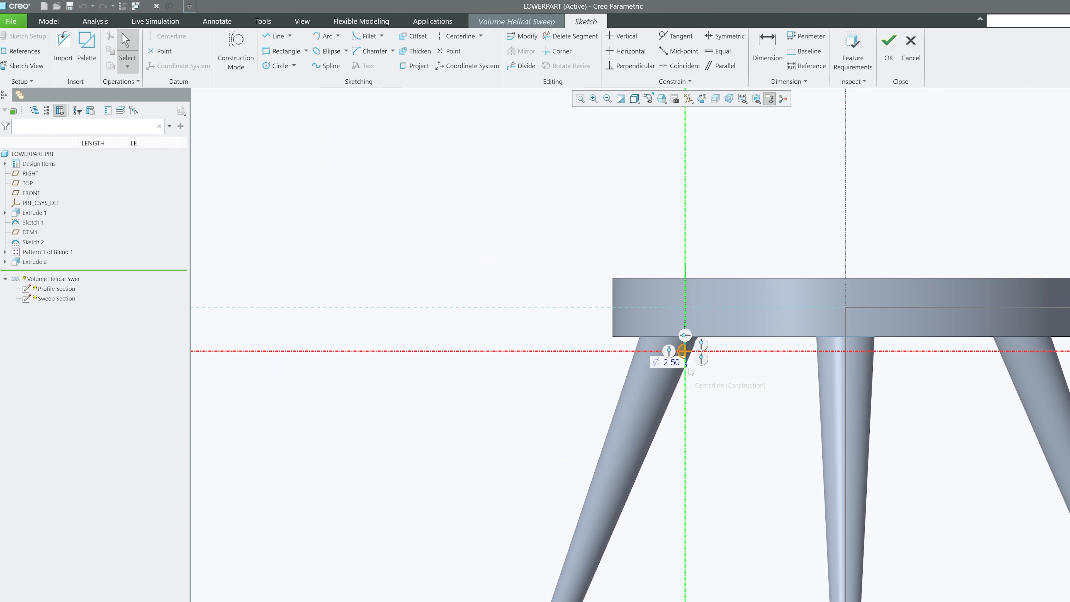
- Set the diameter of the thread's semicircular sweep section to 2.3 and complete the helical sweep
scroll(690, 372, down, 10)
double_click(625, 363)
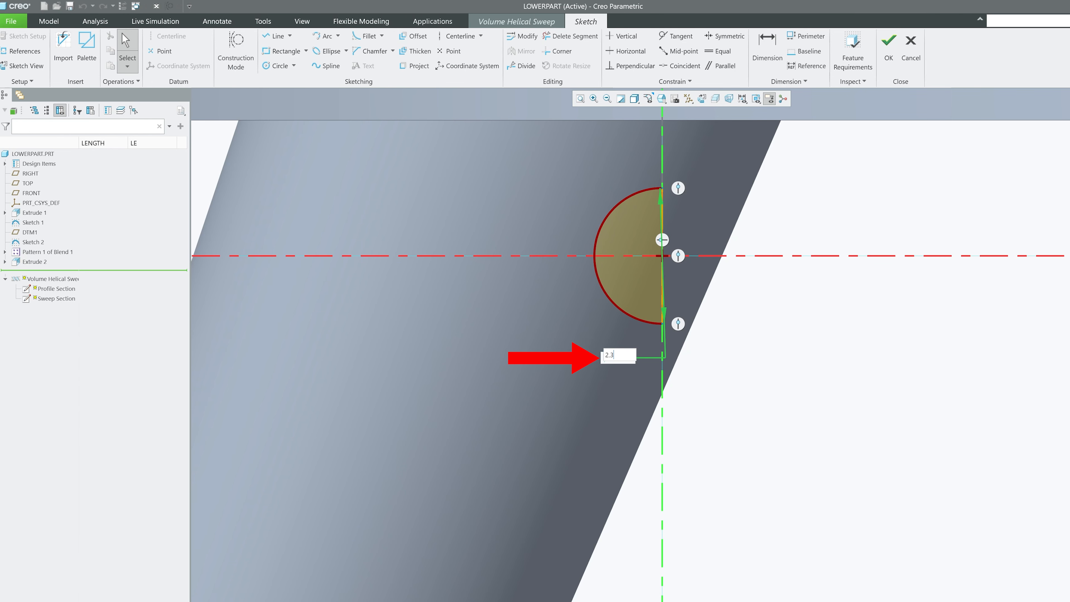
text(2.3)
key(Return)
click(888, 44)
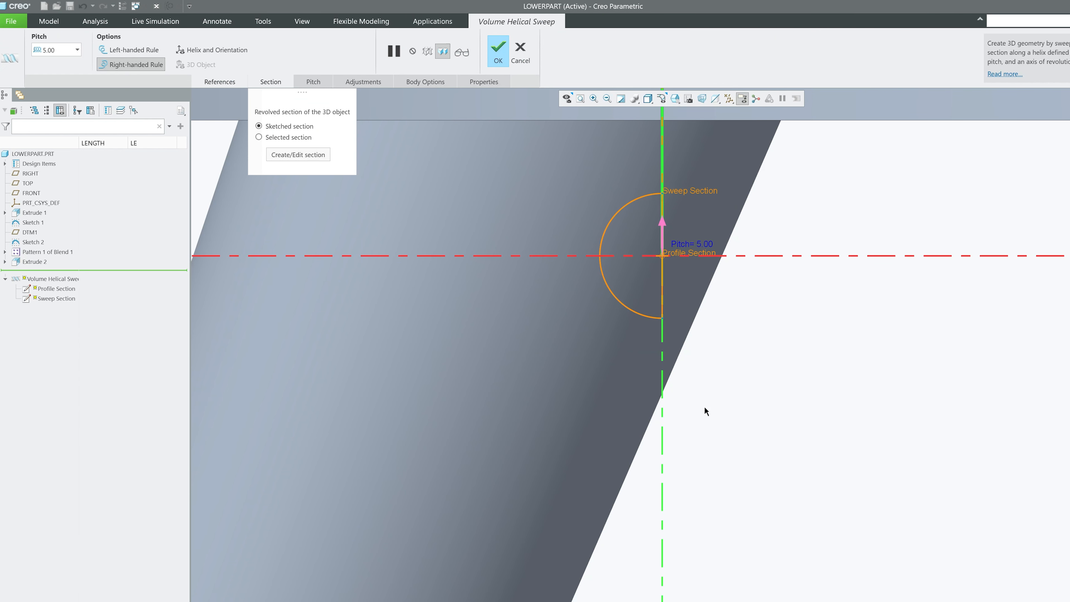
click(501, 47)
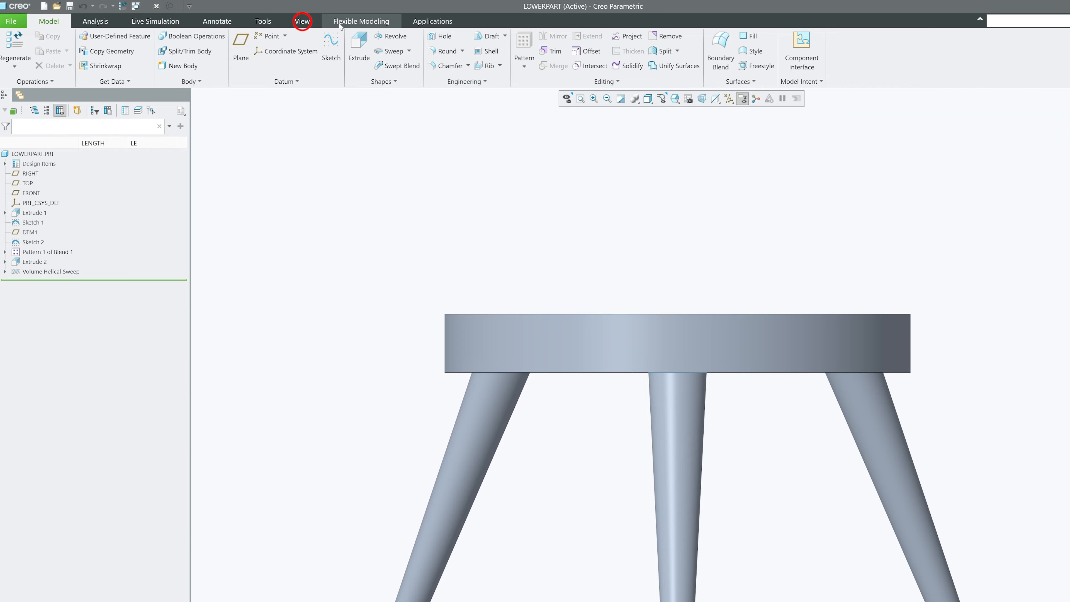
- Switch to the BASE_450 assembly and examine the sectioned thread fit between LOWERPART and TOP
click(302, 21)
click(666, 39)
scroll(458, 351, down, 4)
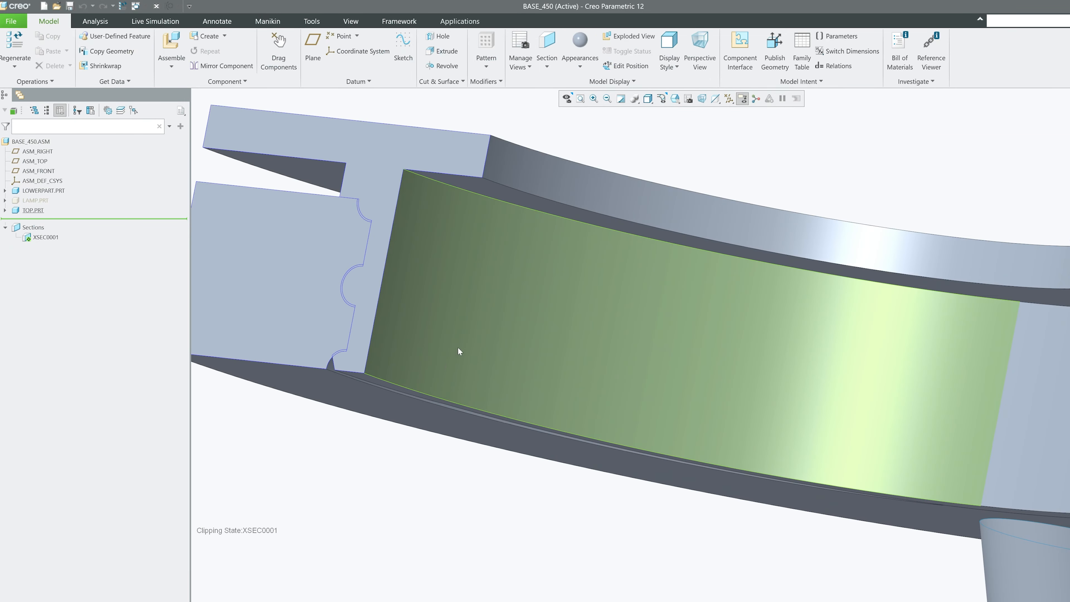
scroll(338, 286, down, 7)
middle_drag(339, 284, 373, 317)
scroll(373, 317, up, 2)
scroll(400, 434, up, 5)
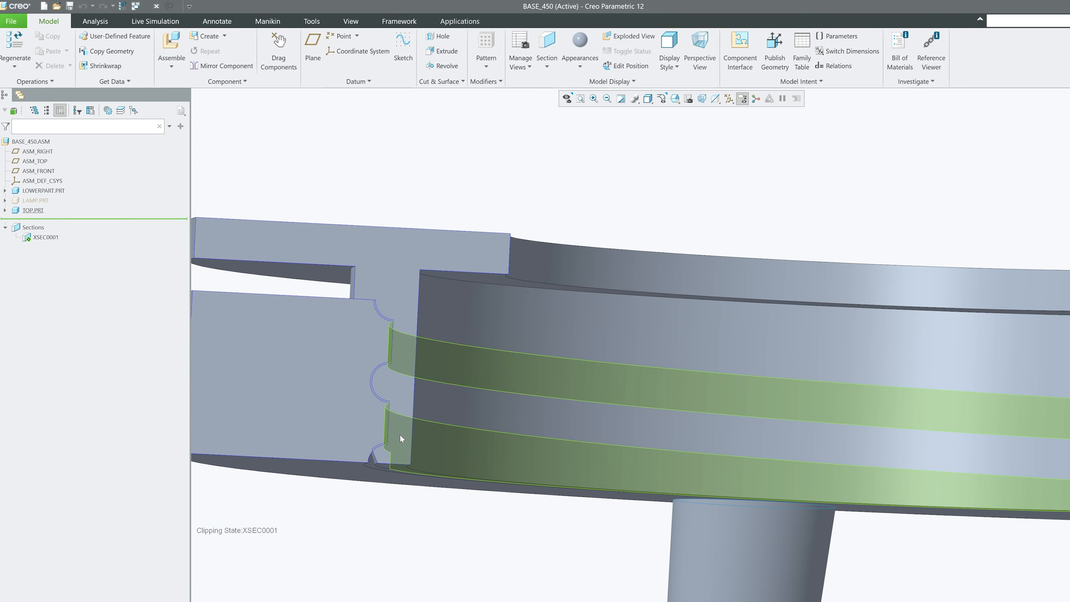
middle_drag(400, 434, 380, 495)
scroll(379, 494, up, 2)
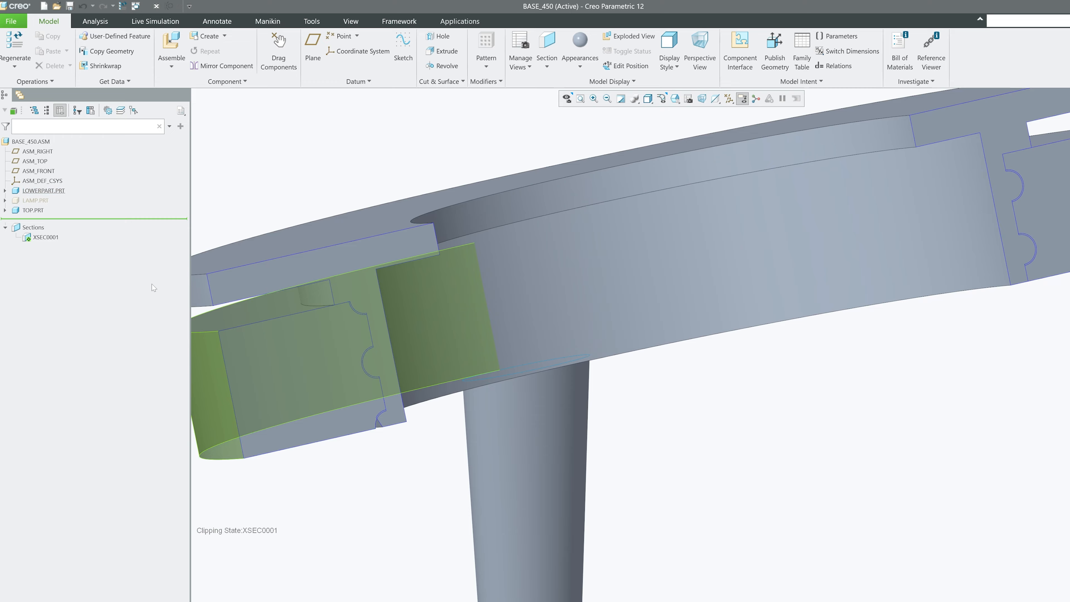
mouse_move(400, 457)
middle_down()
mouse_move(356, 495)
mouse_move(377, 467)
middle_up()
scroll(452, 358, down, 5)
middle_drag(432, 313, 416, 349)
scroll(529, 471, up, 2)
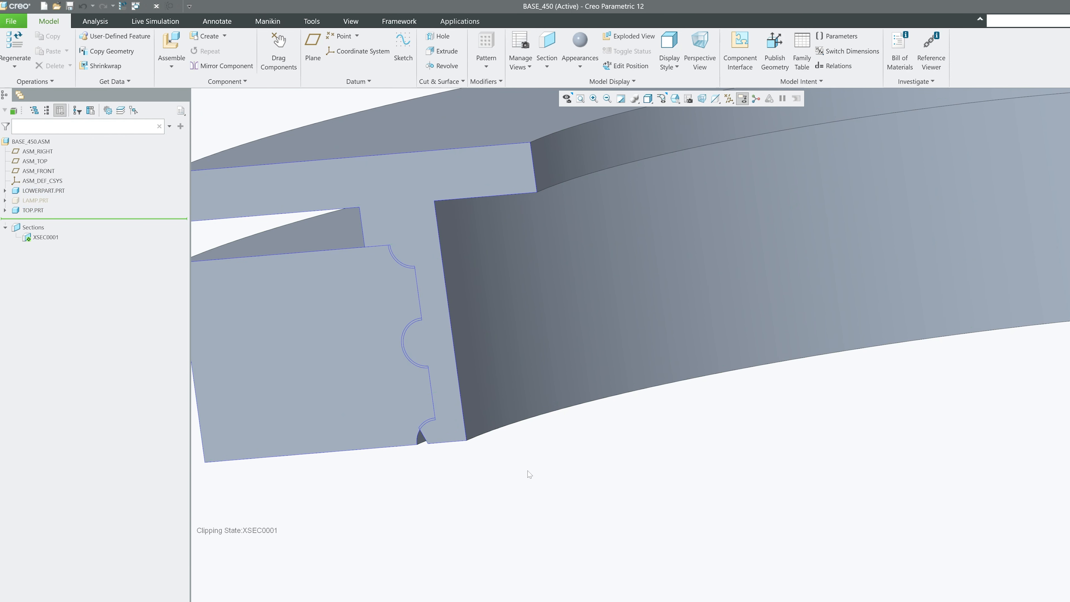
scroll(426, 441, down, 5)
middle_drag(445, 480, 442, 375)
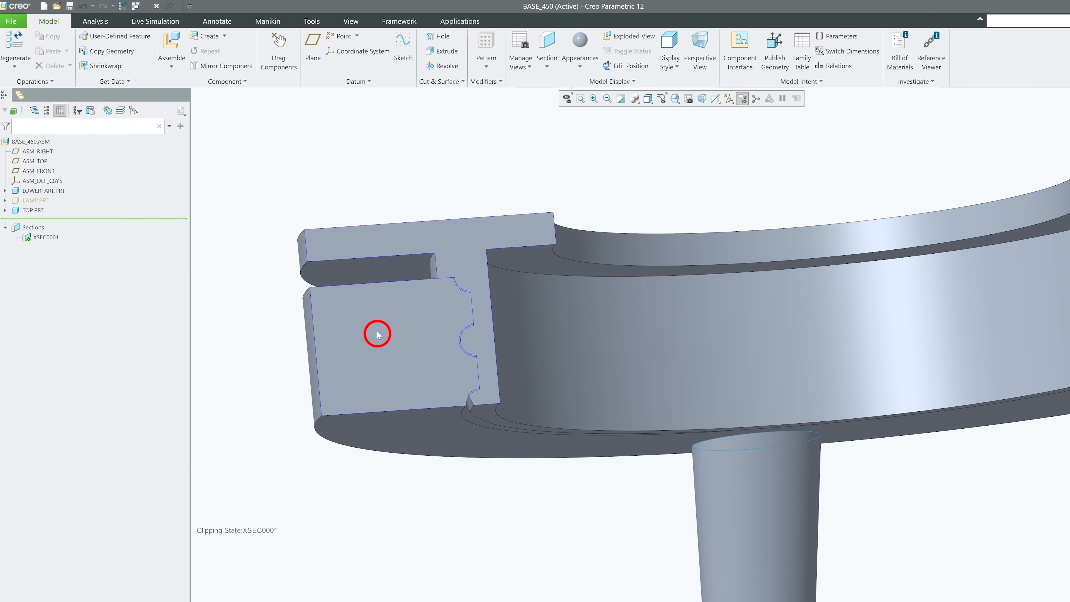
- Open LOWERPART.PRT from the assembly and edit the section of its Volume Helical Sweep again
click(377, 334)
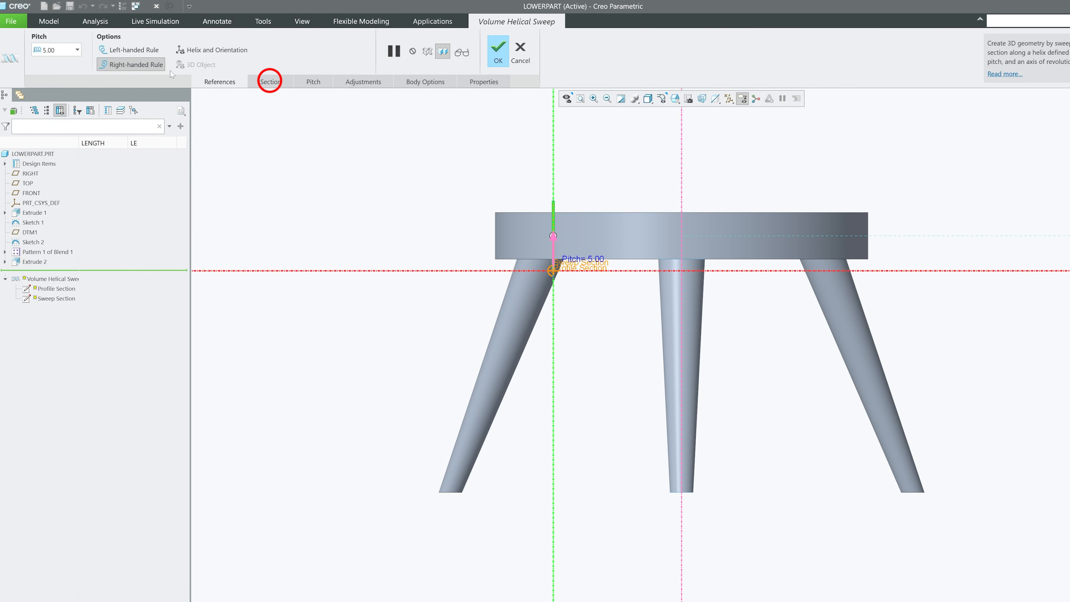
click(307, 154)
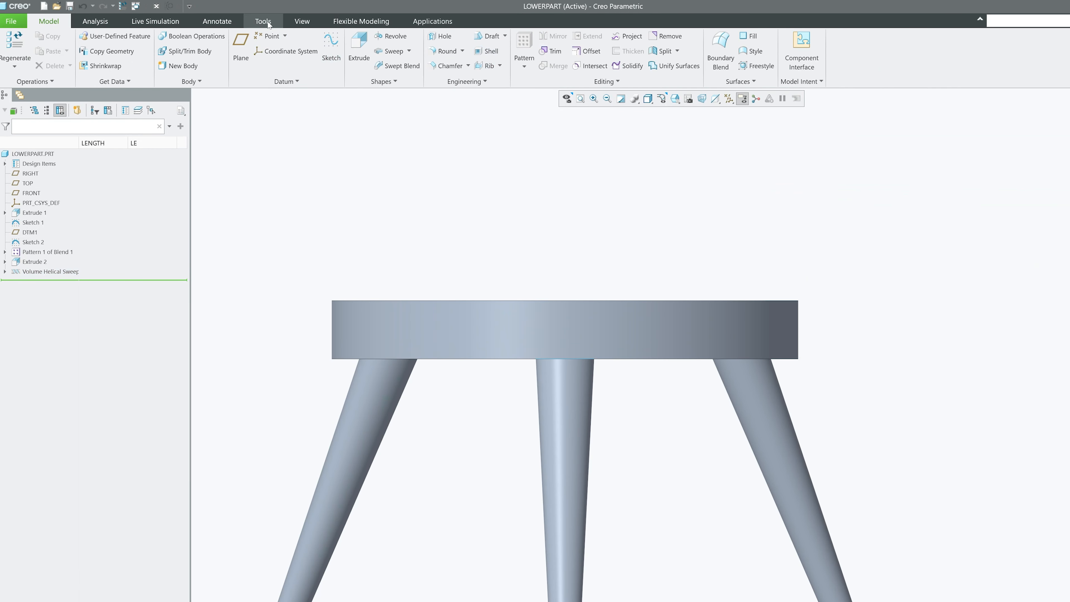
- Return to the BASE_450 assembly and examine the clearance along the rounded thread profiles in cross-section
click(302, 22)
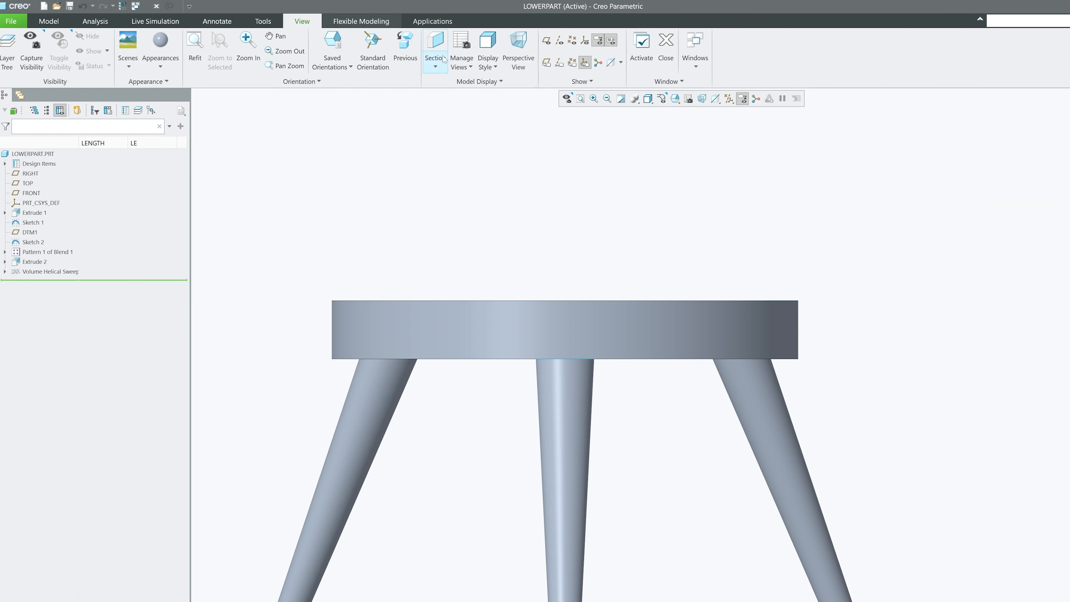
click(664, 51)
scroll(477, 323, up, 10)
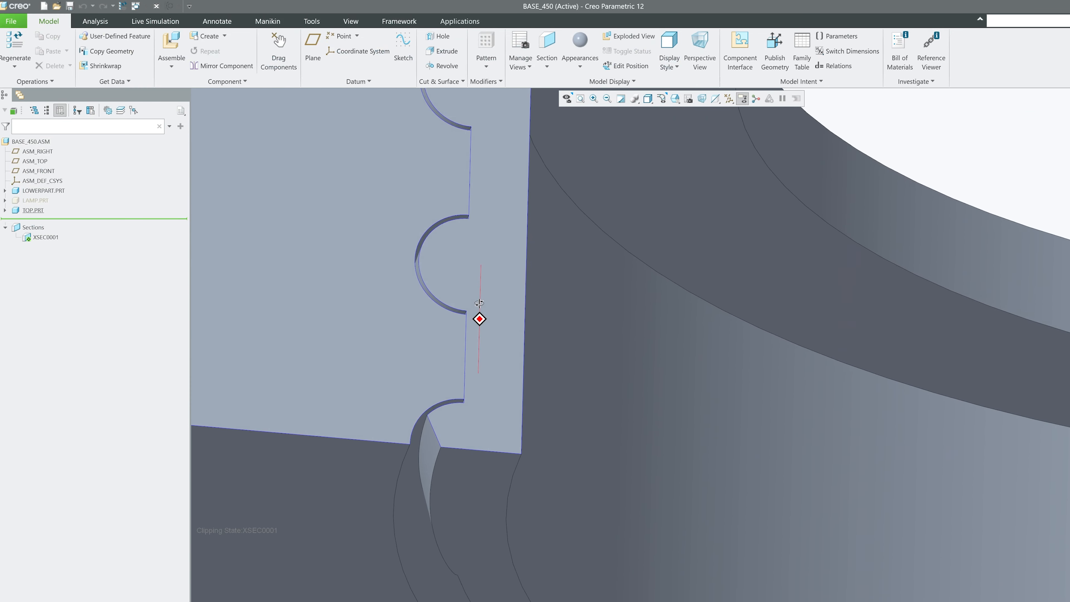
middle_drag(479, 303, 466, 431)
scroll(468, 435, down, 4)
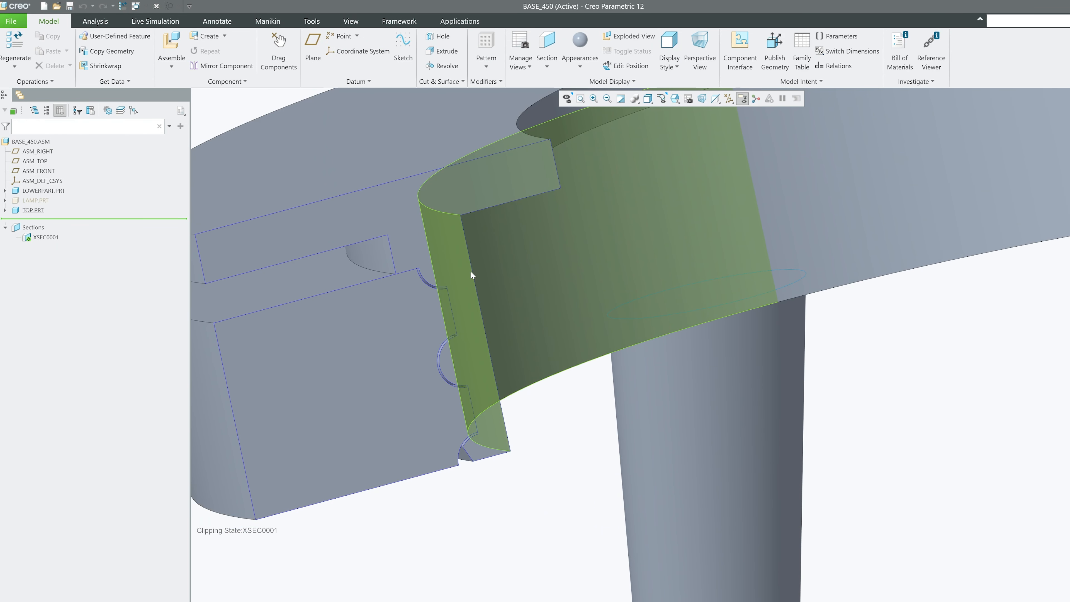
middle_drag(470, 275, 449, 261)
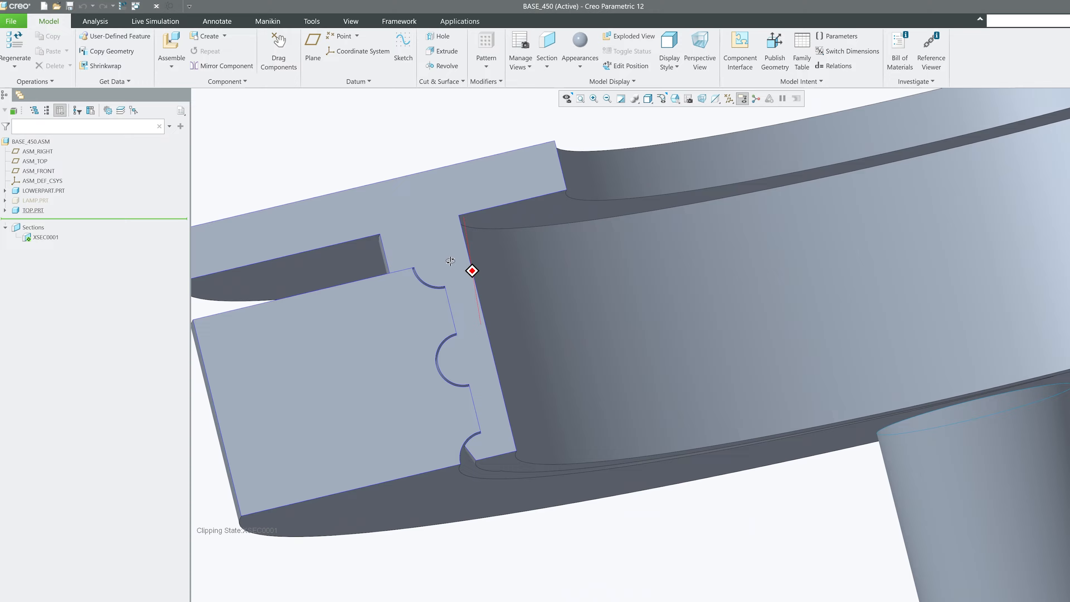
scroll(422, 265, up, 3)
scroll(483, 367, down, 3)
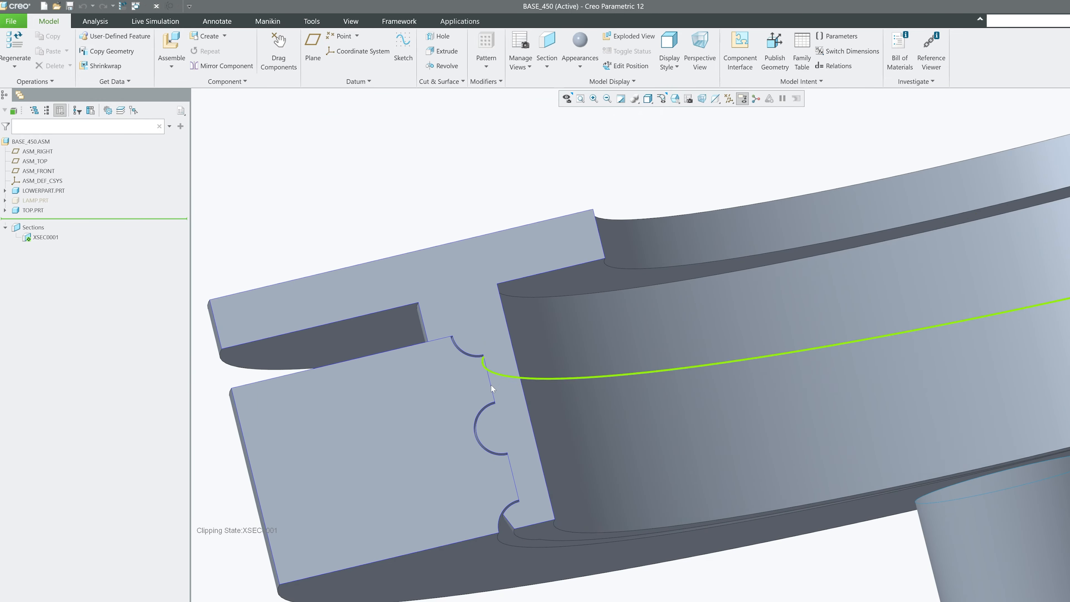
middle_drag(494, 422, 496, 417)
scroll(494, 389, down, 5)
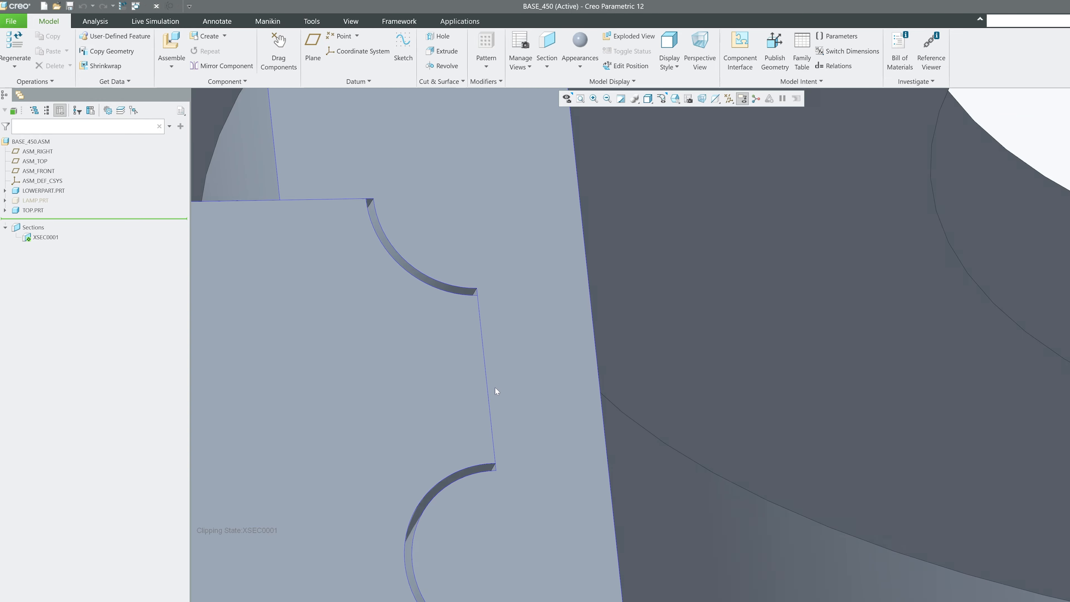
scroll(452, 295, up, 4)
middle_drag(451, 363, 401, 371)
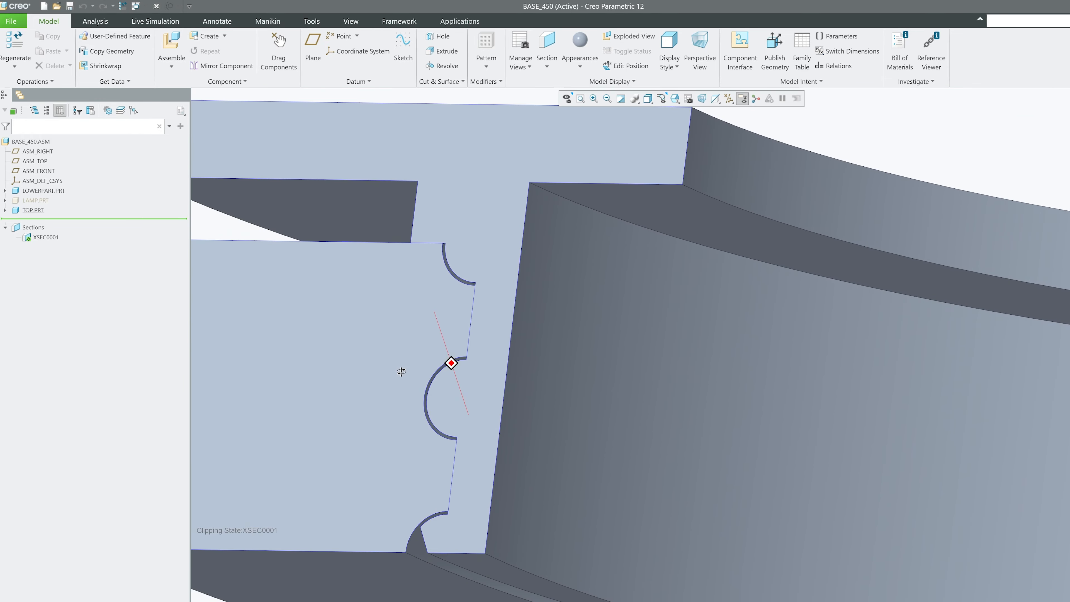
scroll(442, 321, up, 7)
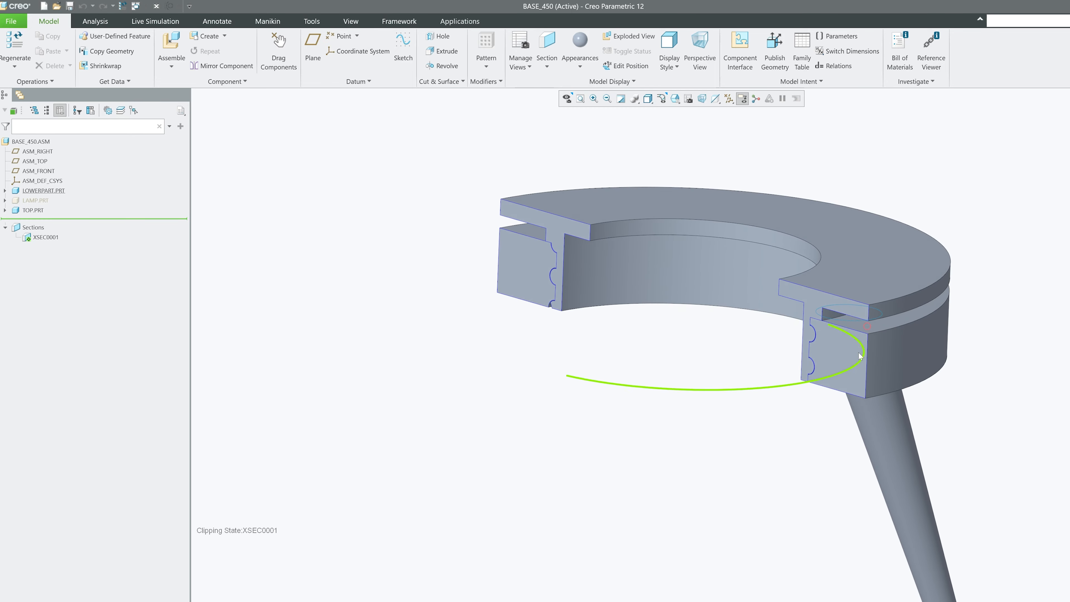
- Open LOWERPART.PRT from the assembly and examine the inner bore and thread faces of its ring
click(879, 306)
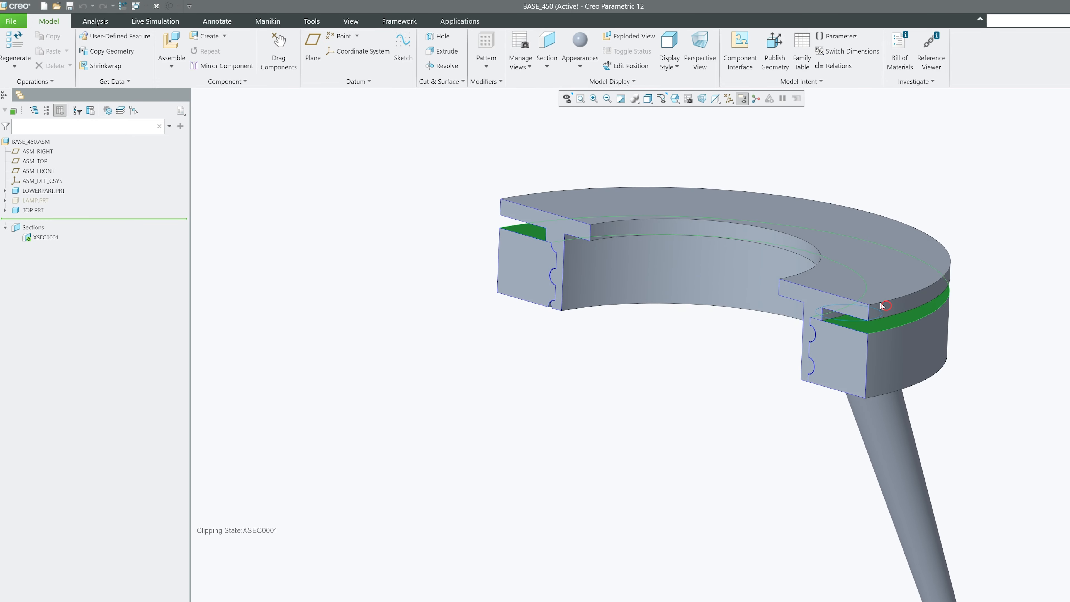
click(867, 282)
middle_drag(555, 215, 558, 164)
scroll(603, 379, down, 5)
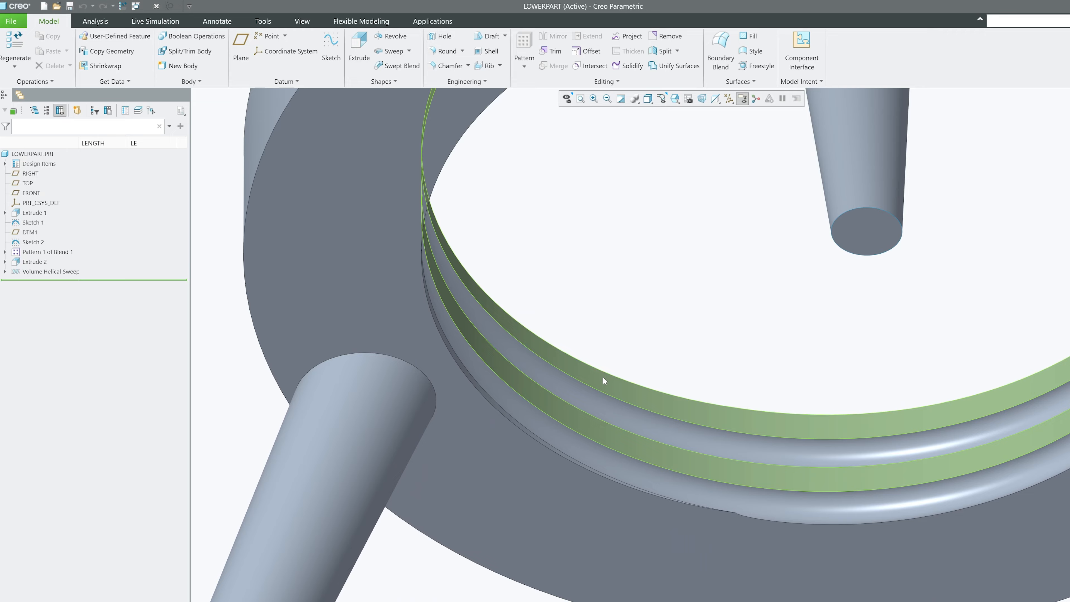
middle_drag(604, 380, 592, 460)
scroll(593, 460, up, 5)
scroll(592, 459, down, 4)
middle_drag(607, 406, 571, 430)
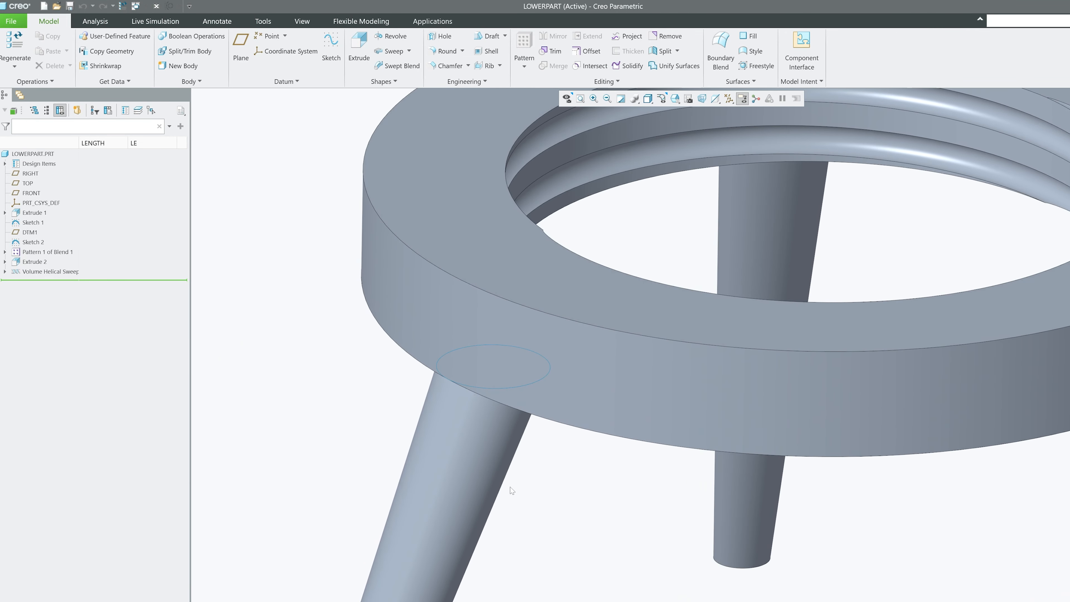
scroll(511, 492, up, 2)
- Start an Extrude on the ring's flat face opposite the legs and sketch a centered circle about 56.1 in diameter
click(368, 54)
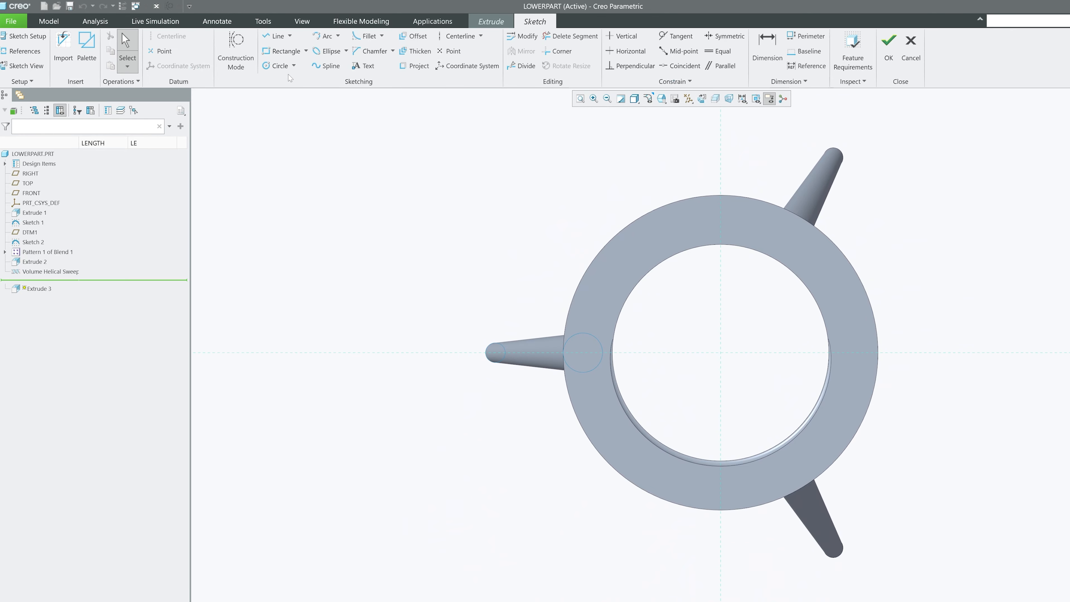
click(718, 352)
scroll(755, 276, down, 5)
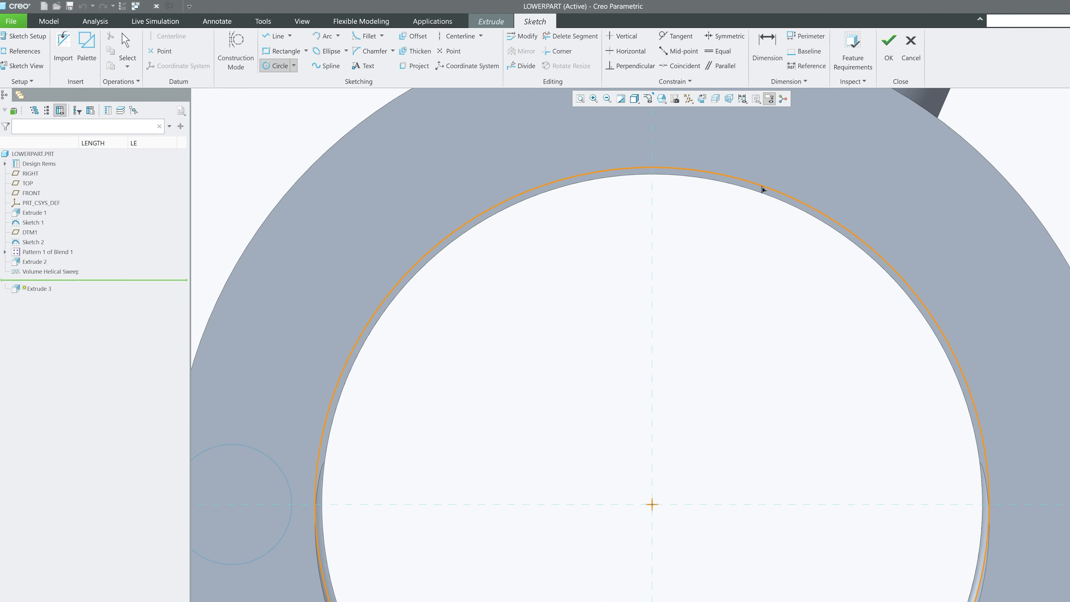
click(812, 190)
middle_click(812, 189)
- Set the circle's diameter to 55.8 and extrude it through the ring as a cut to enlarge the bore
scroll(602, 239, up, 4)
double_click(465, 212)
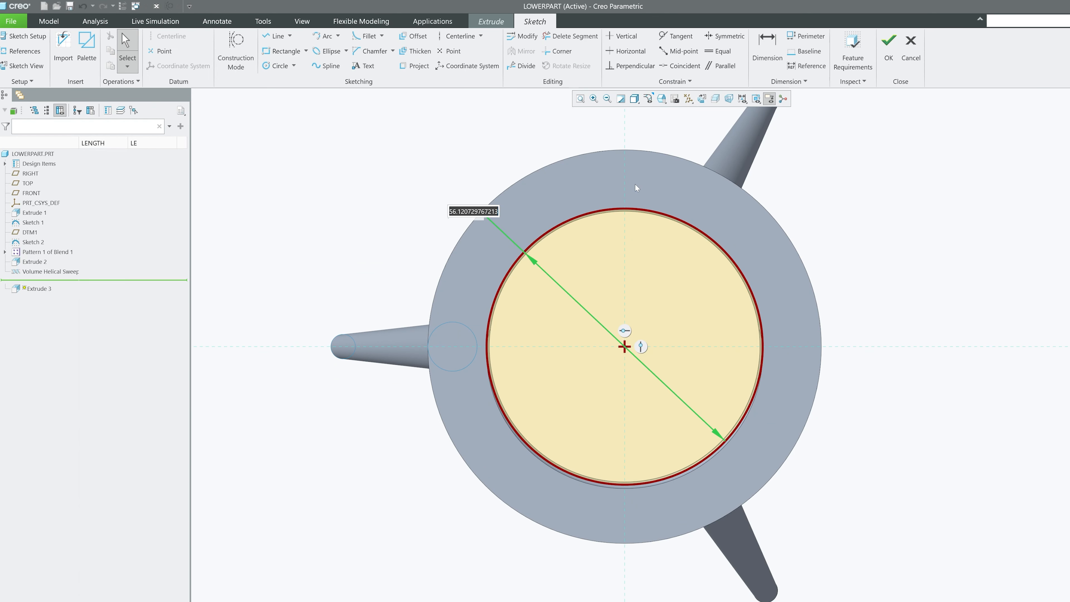
text(55.8)
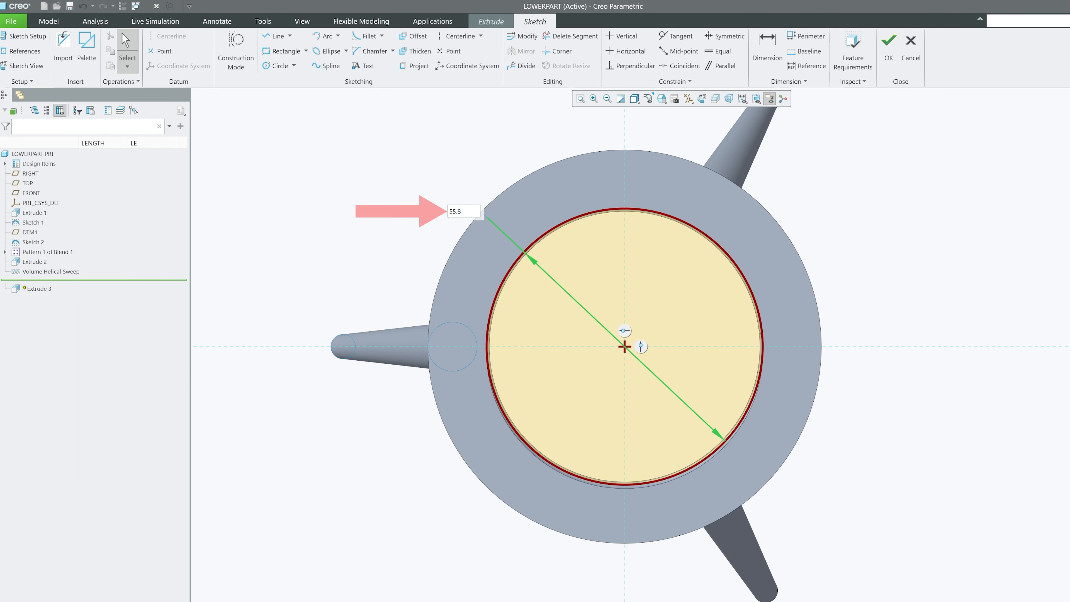
key(Return)
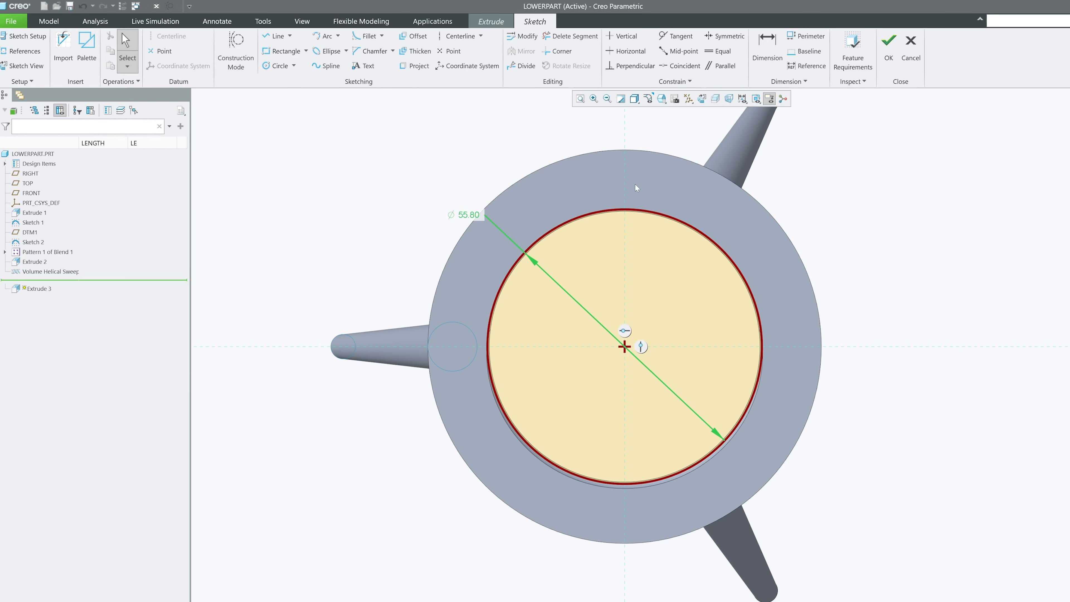
click(888, 47)
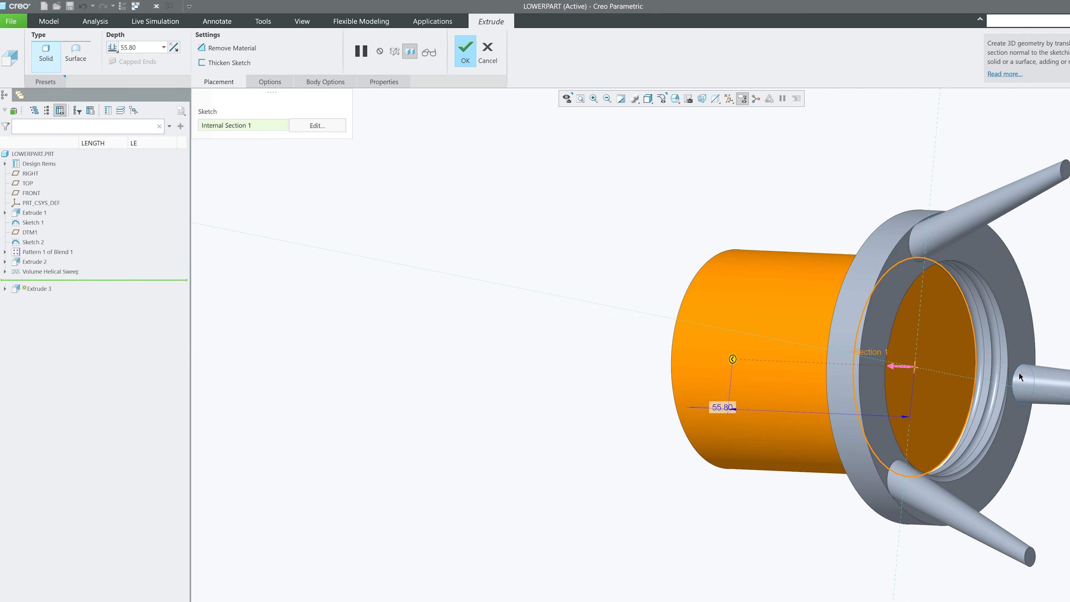
drag(1019, 374, 1059, 373)
click(475, 50)
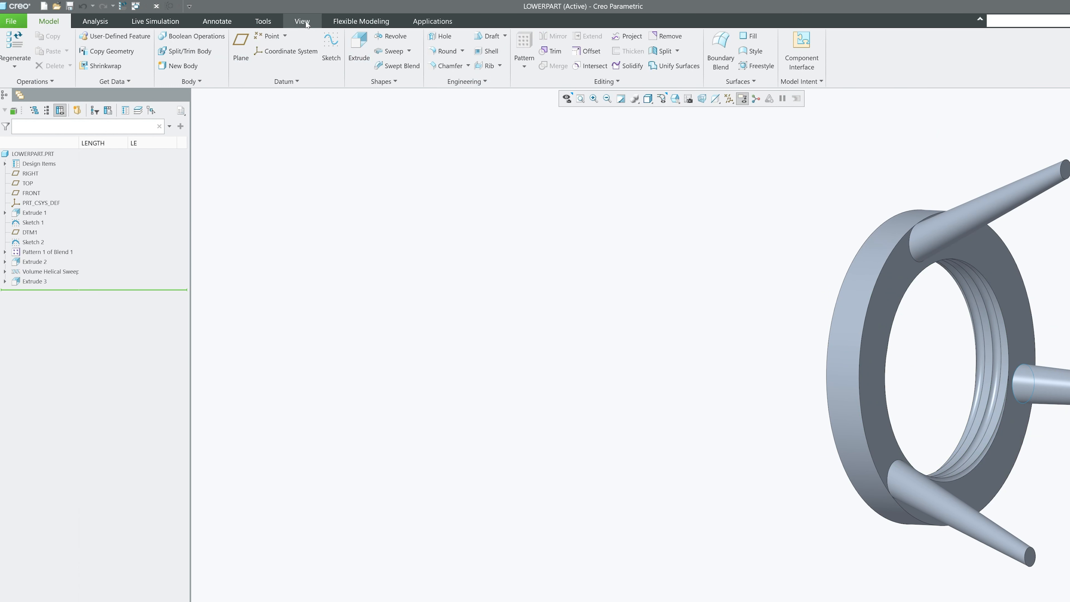
- Switch back to the BASE_450 assembly and examine the gap between the straight thread walls in cross-section
click(688, 83)
middle_drag(466, 394, 449, 340)
scroll(485, 373, down, 5)
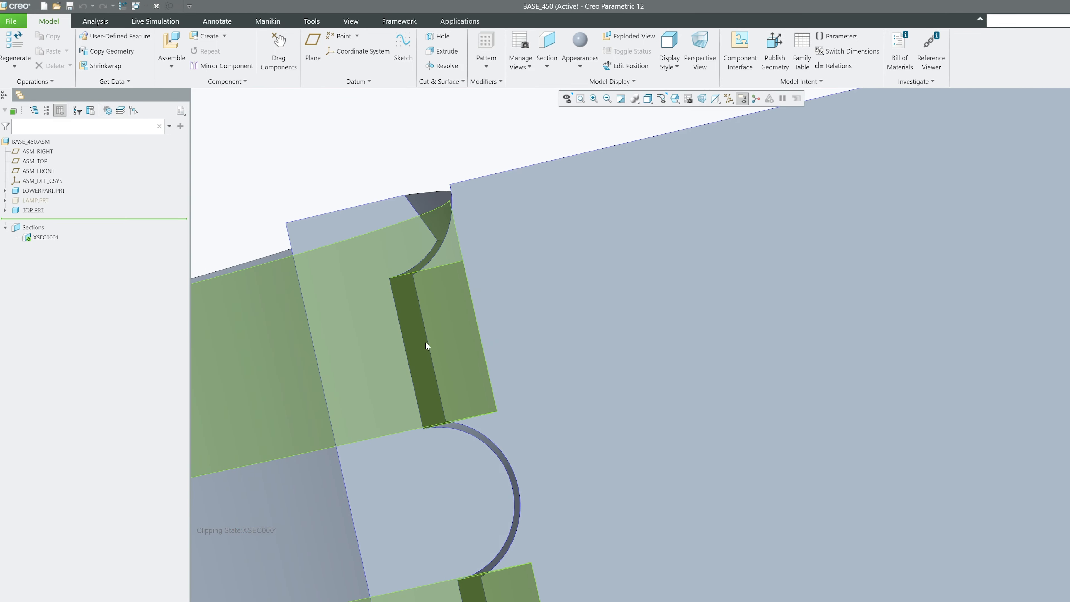
- Inspect the thread joint between the two parts in cross-section and open LOWERPART.PRT from the assembly
scroll(449, 356, up, 4)
middle_drag(487, 460, 483, 533)
scroll(508, 334, up, 1)
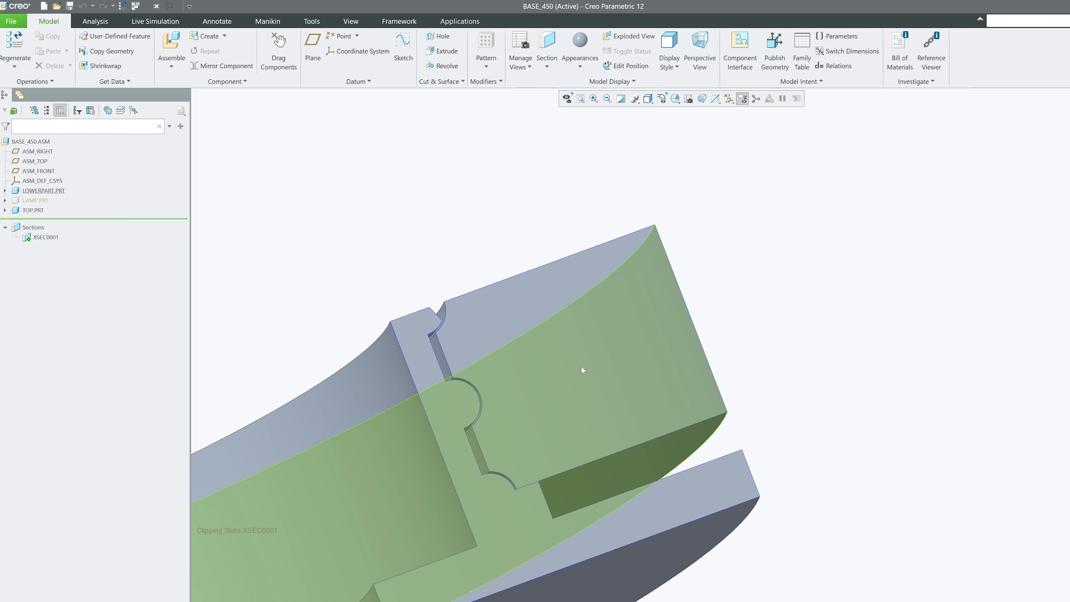
scroll(580, 366, up, 4)
scroll(546, 402, down, 3)
middle_drag(608, 393, 562, 418)
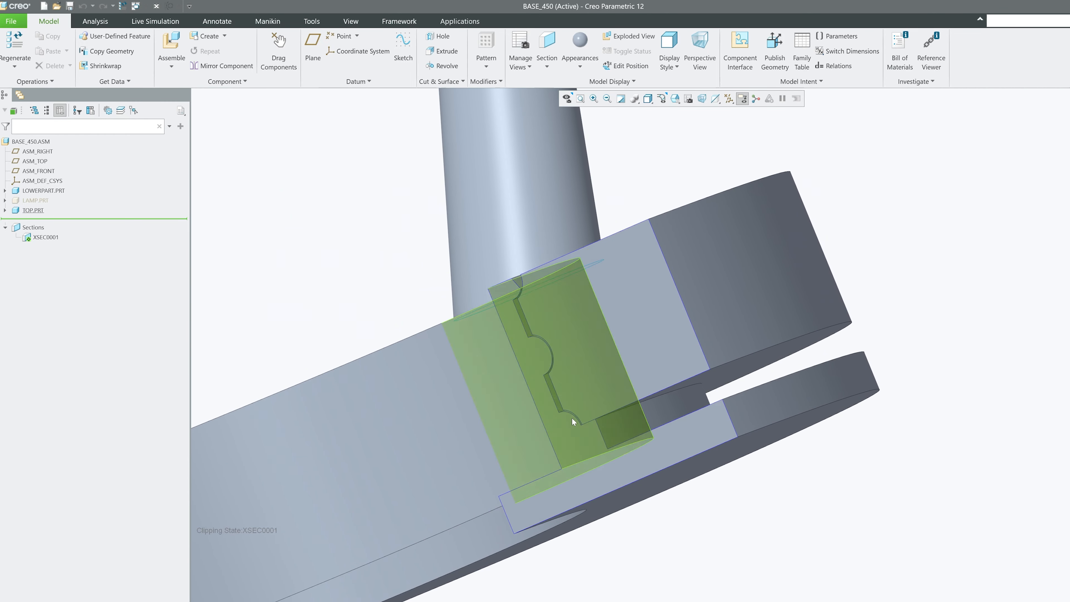
click(736, 330)
click(746, 265)
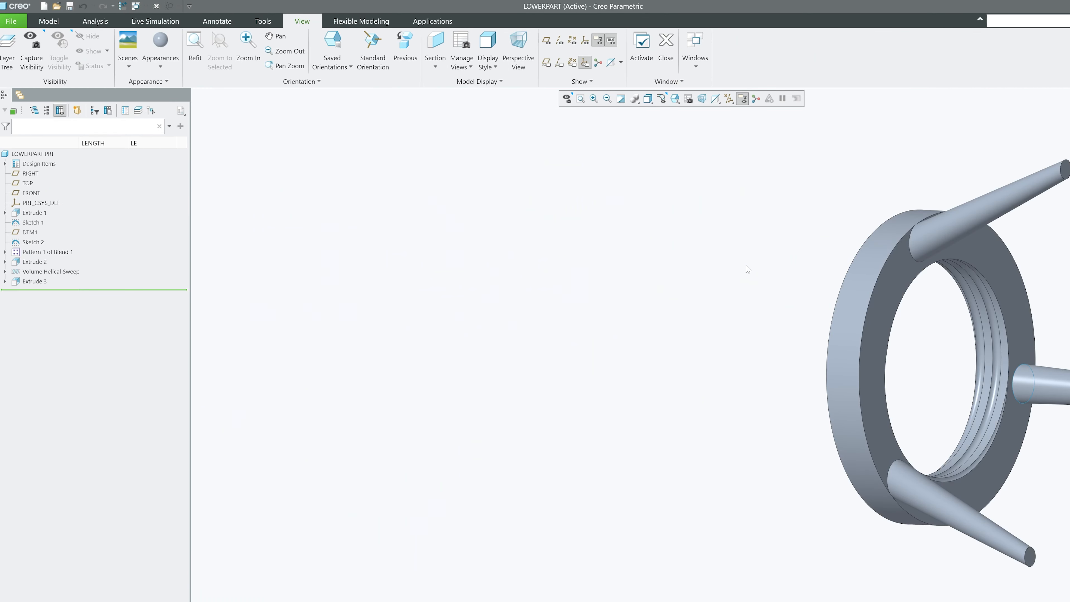
- Start an Edge Chamfer on the ring's bore edge at the flat face opposite the legs and set its D x D distance to 0.5
middle_drag(963, 253, 951, 227)
scroll(950, 253, down, 5)
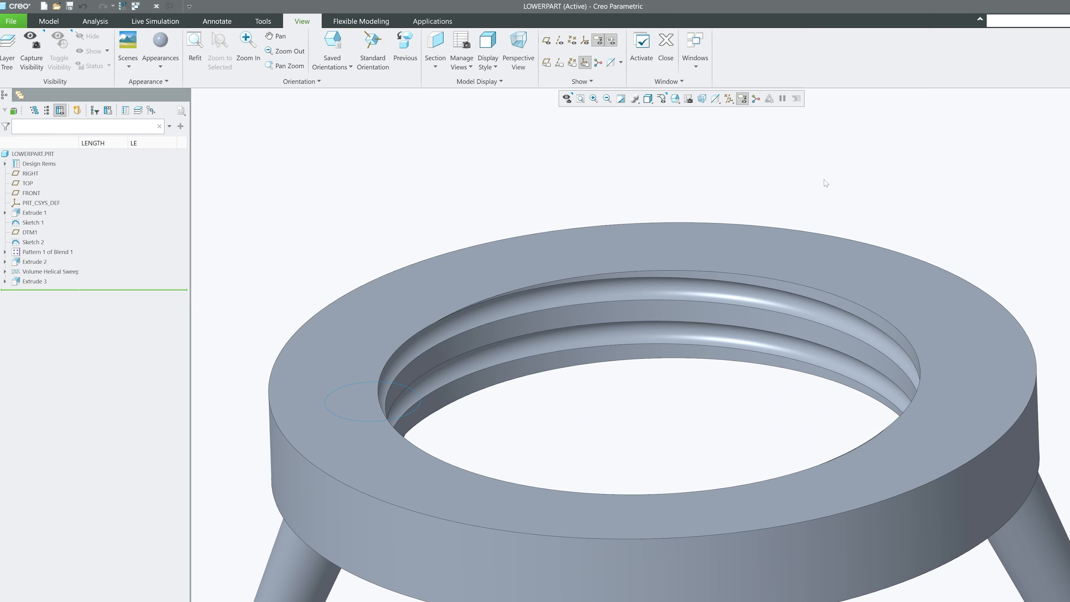
click(54, 24)
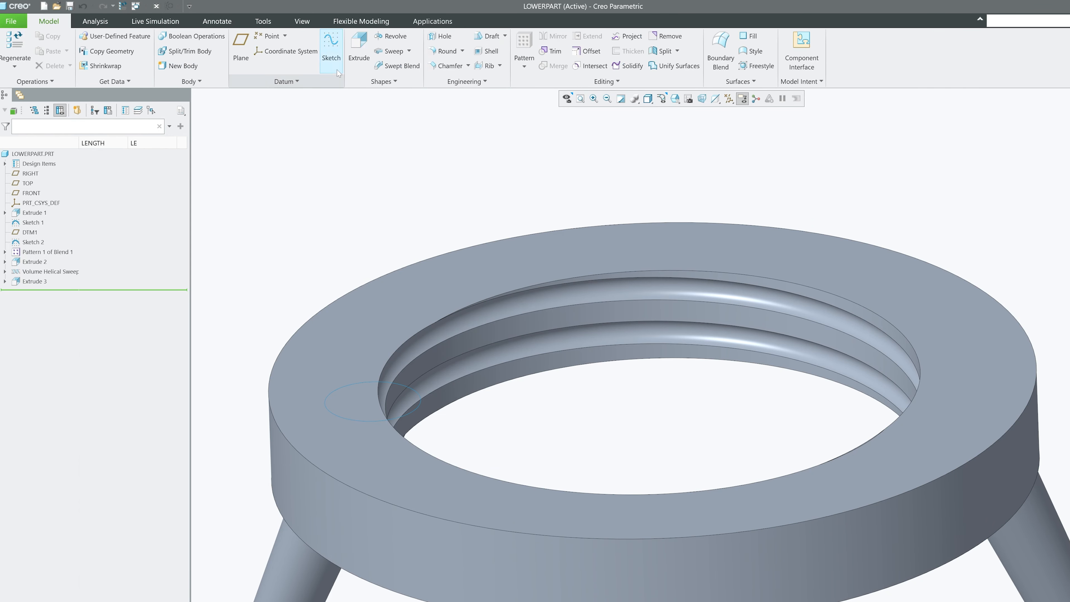
click(633, 272)
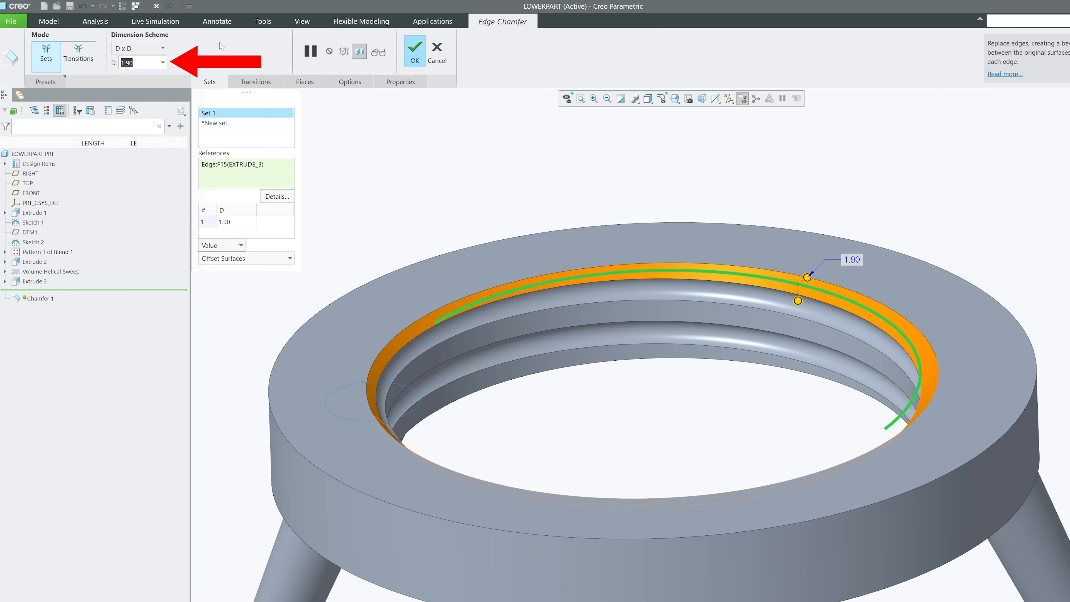
text(.5)
key(Return)
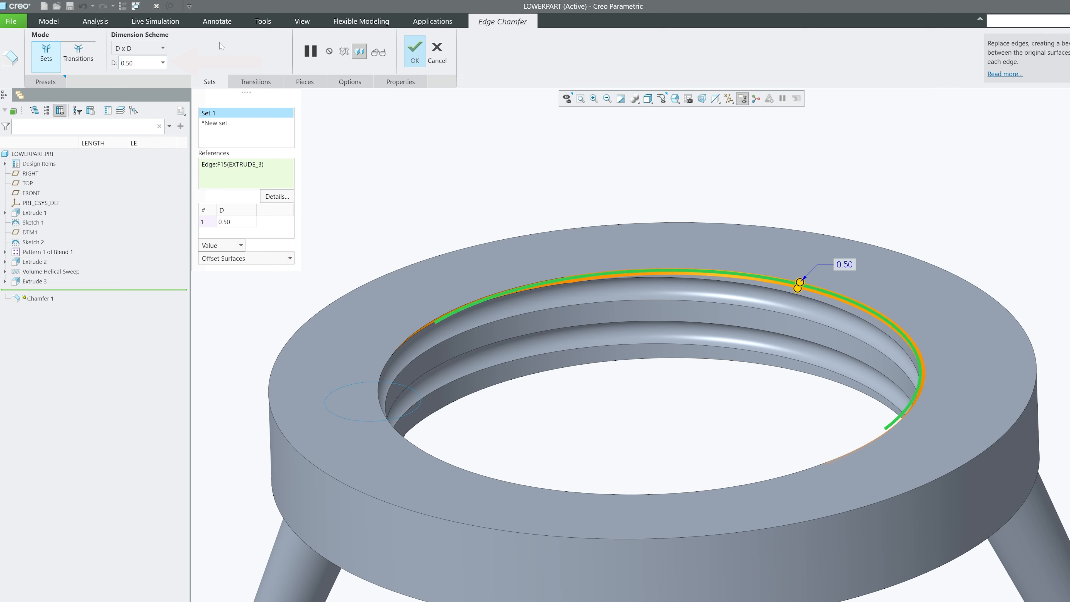